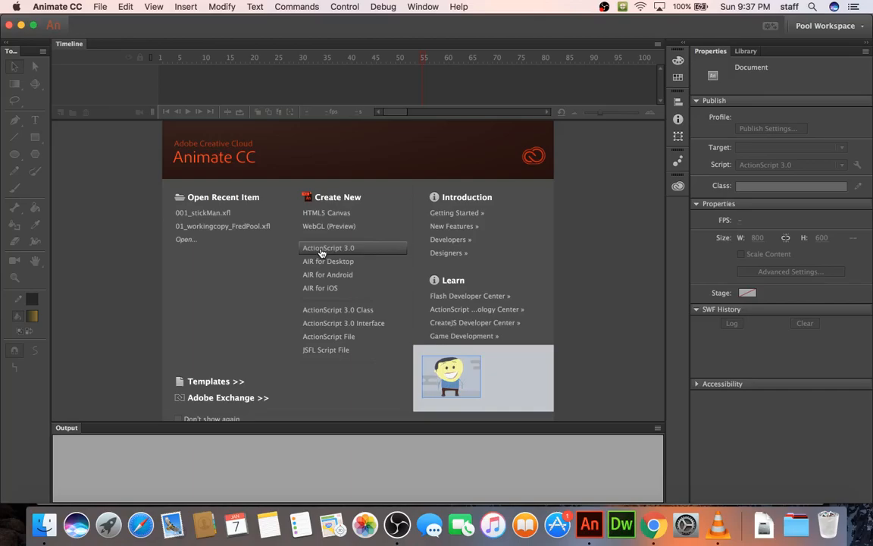
Step: Create an ActionScript 3.0 document with an 800 by 600 px stage, accepting the document settings
left_click(321, 248)
left_click(757, 237)
type("800")
key("Tab")
type("60")
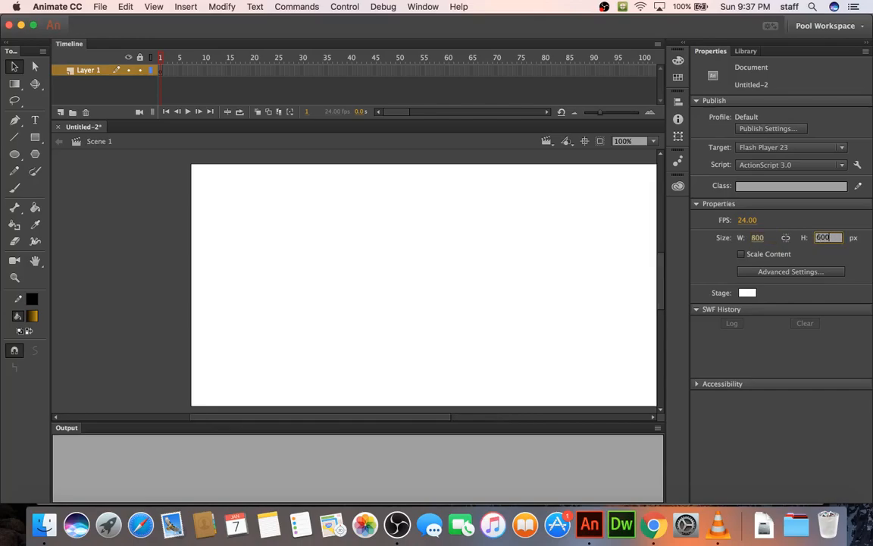
left_click(765, 274)
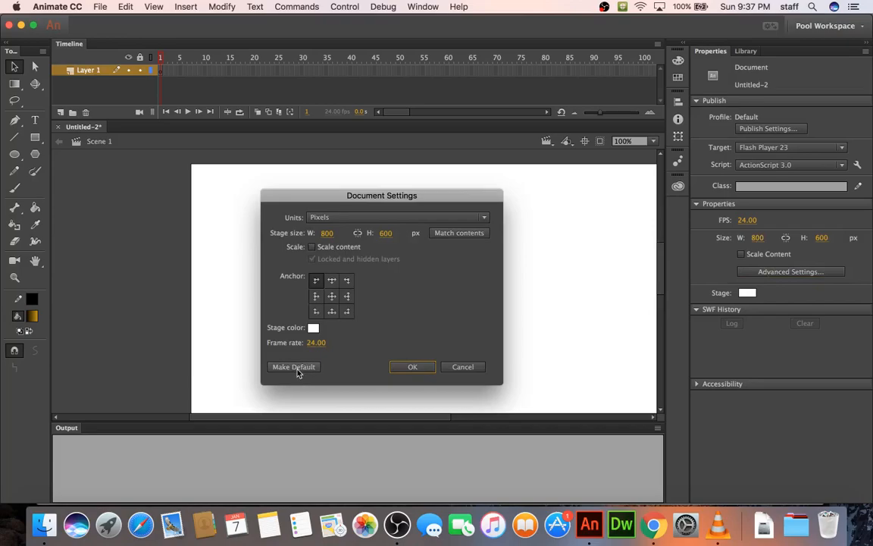
left_click(414, 368)
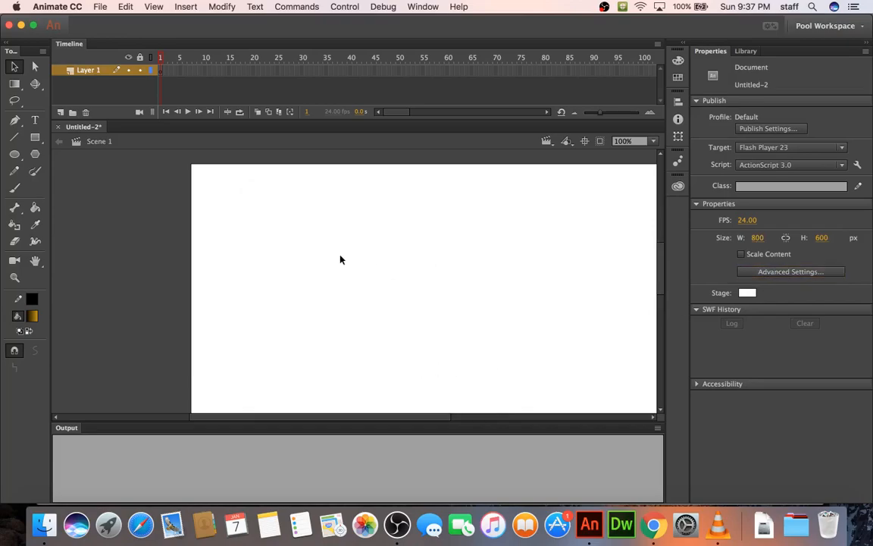
key("super+2")
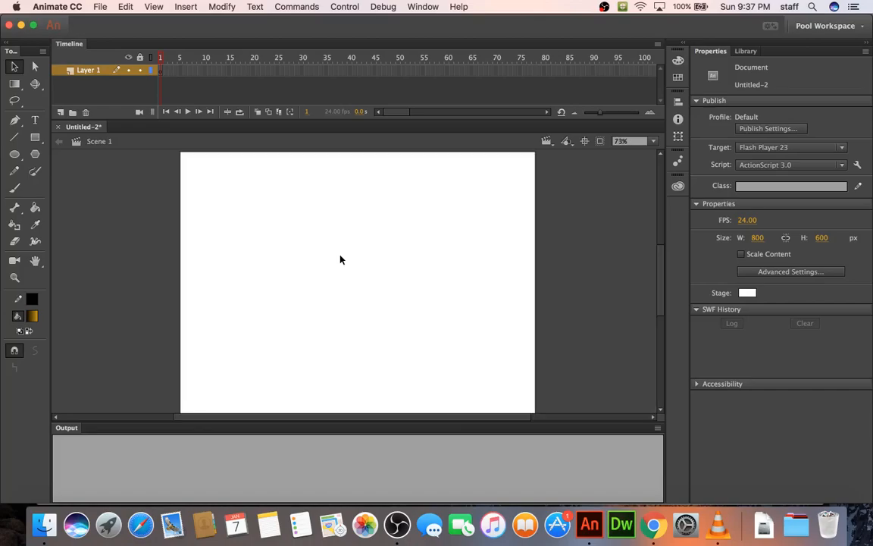
Step: Draw a black-outlined square about 90 px wide in the stage's upper-left area and change its fill to golden yellow
left_click(35, 137)
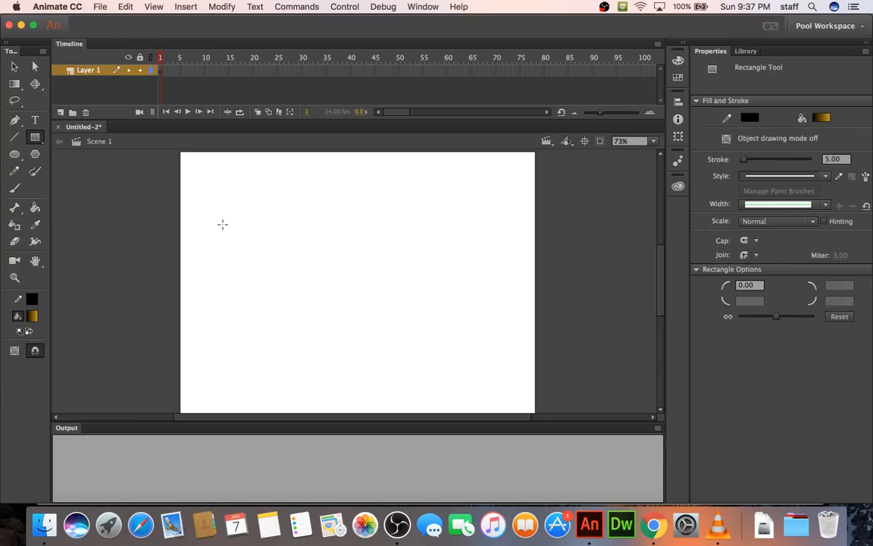
left_click_drag(223, 224, 263, 265)
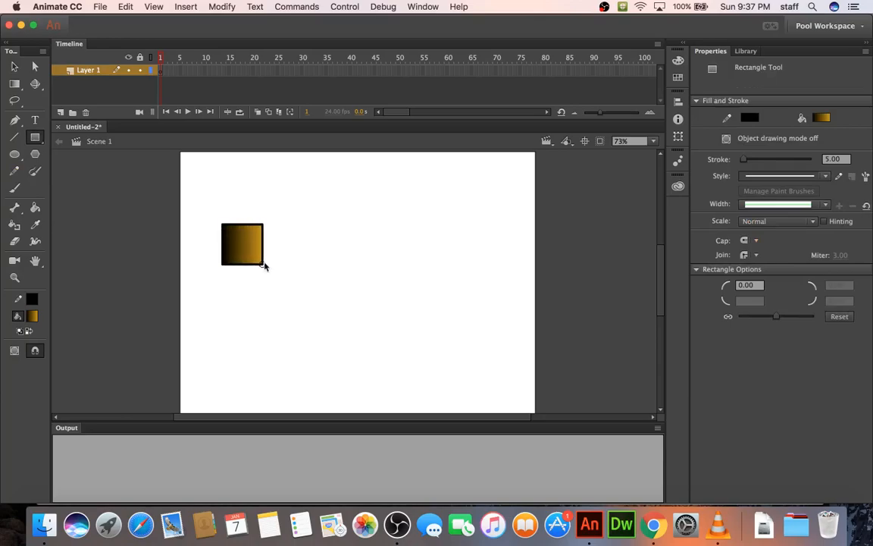
left_click(13, 66)
left_click_drag(209, 211, 269, 274)
left_click_drag(191, 189, 322, 347)
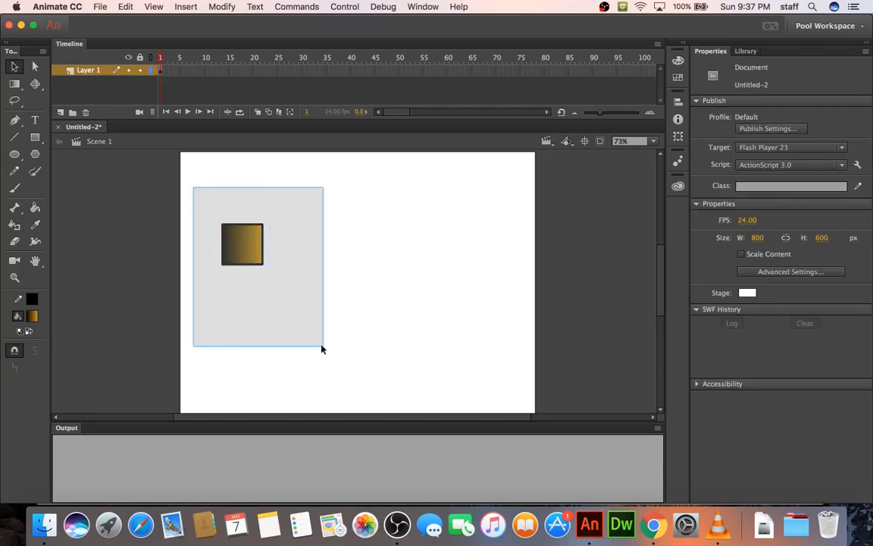
left_click(31, 316)
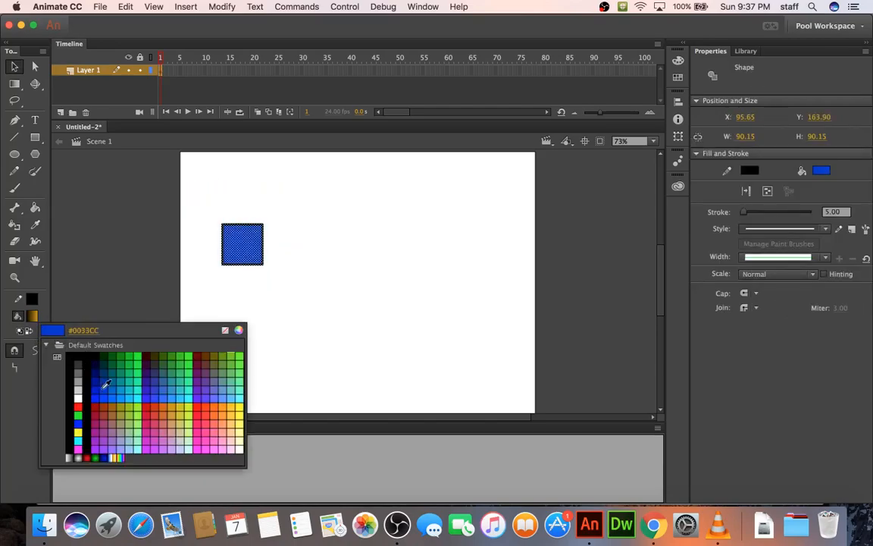
left_click(220, 411)
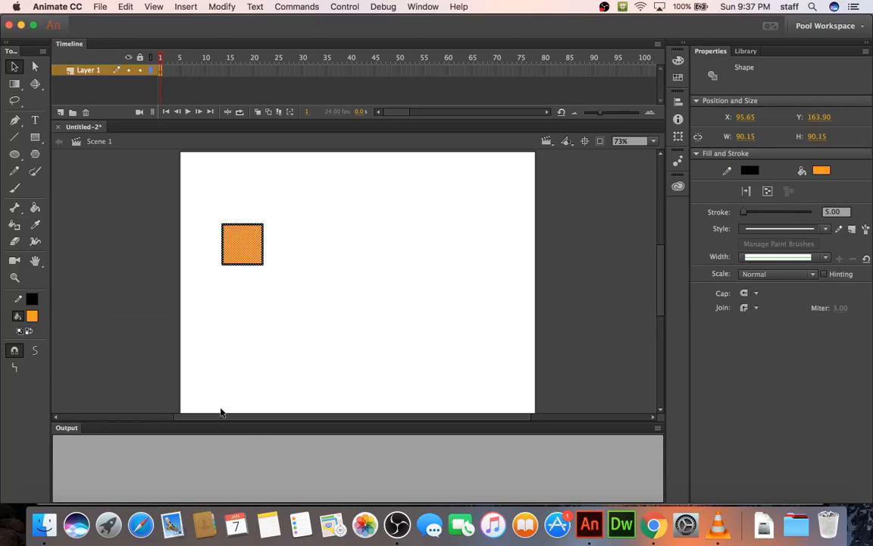
left_click(31, 318)
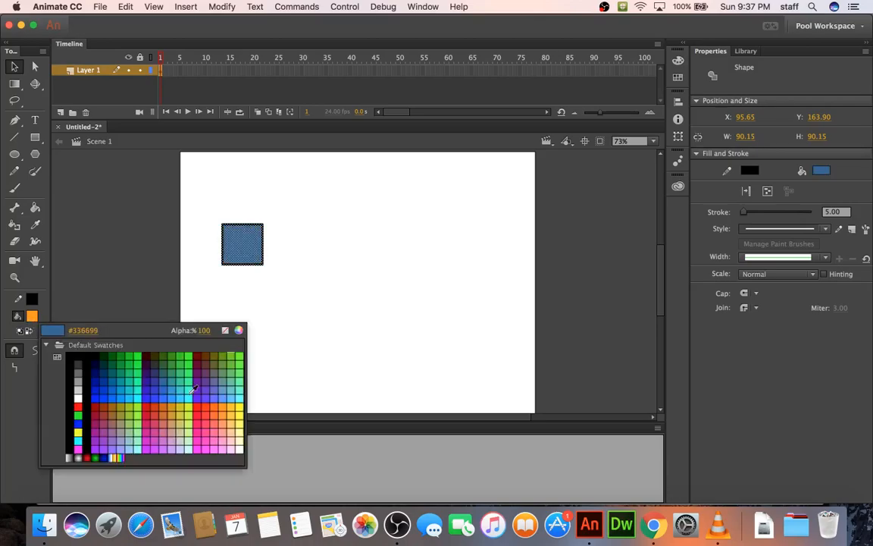
left_click(235, 401)
Step: Convert the whole yellow square, outline included, into a movie clip symbol named box
left_click_drag(206, 201, 311, 328)
scroll(301, 303, "down", 2)
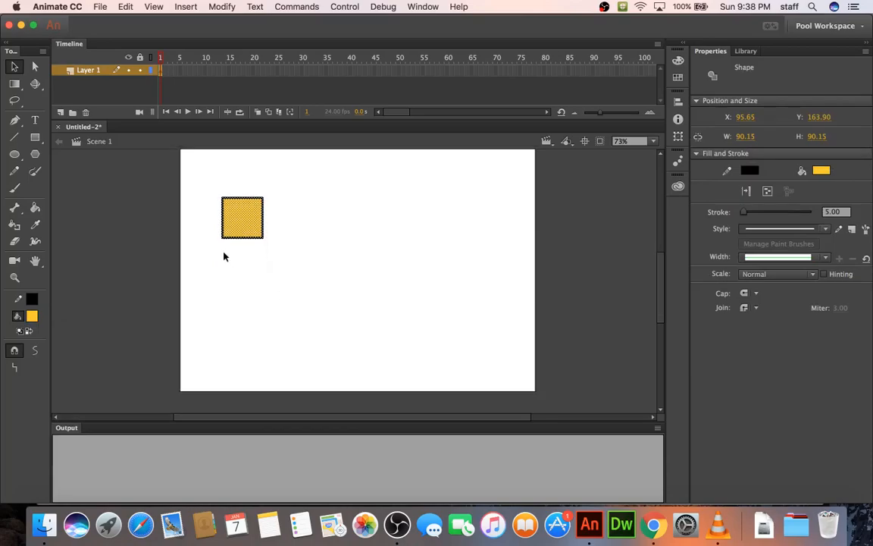
left_click_drag(205, 171, 301, 296)
right_click(241, 218)
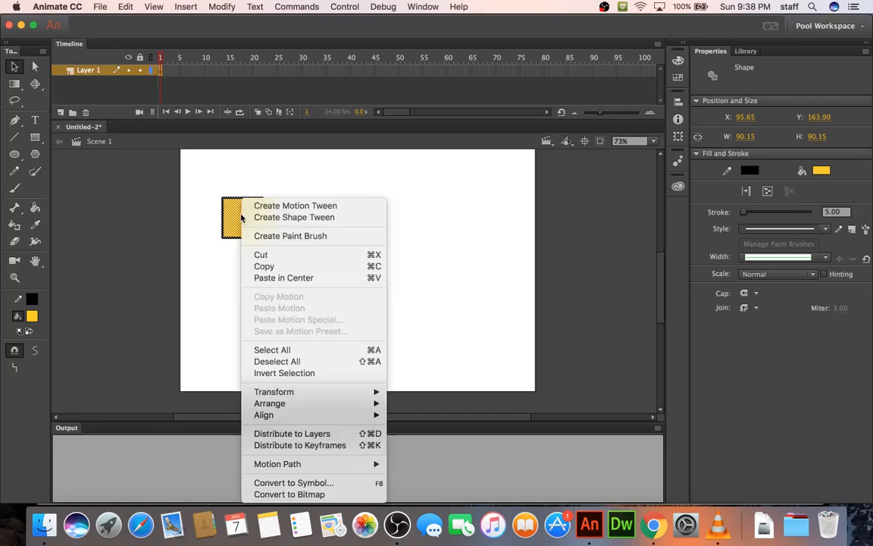
left_click(336, 487)
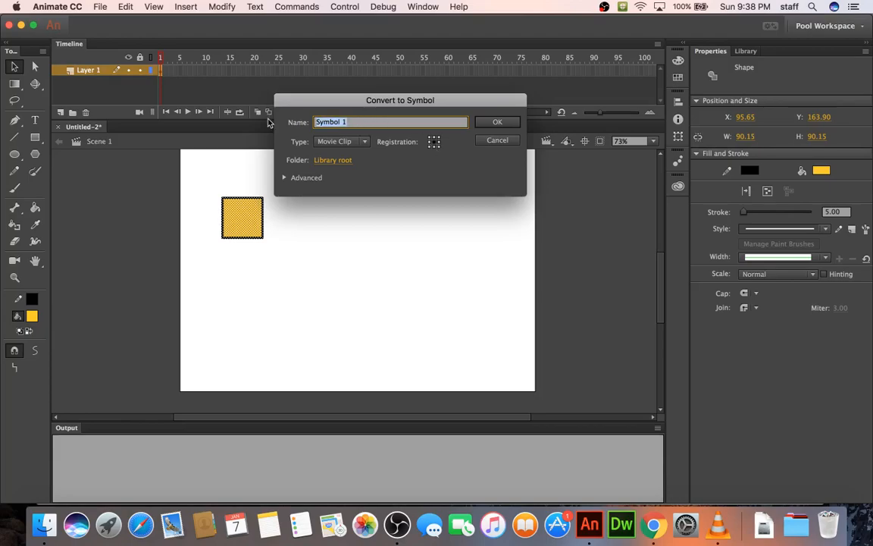
type("box")
key("Return")
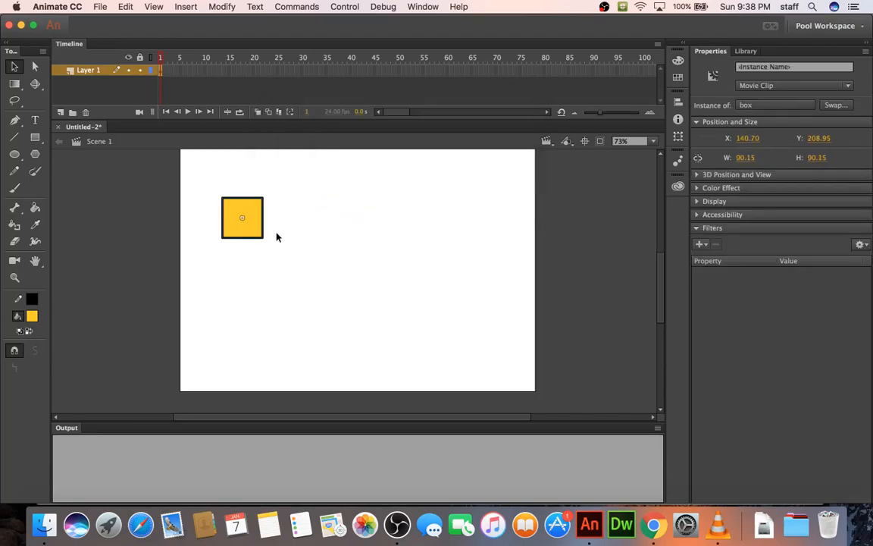
Step: Rename Layer 1 as box
scroll(261, 215, "up", 2)
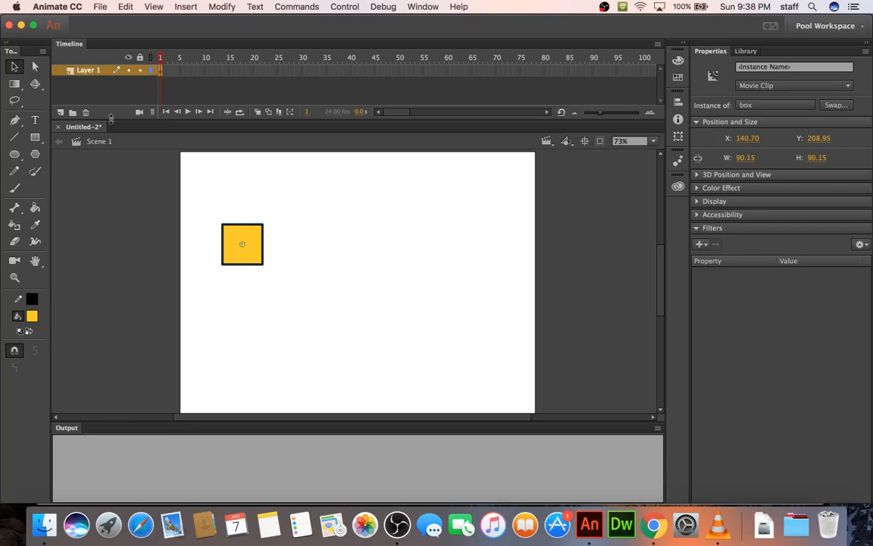
double_click(88, 70)
type("box")
key("Return")
Step: Insert a keyframe at frame 75 of the box layer and create a classic tween between the two keyframes
left_click_drag(152, 74, 160, 73)
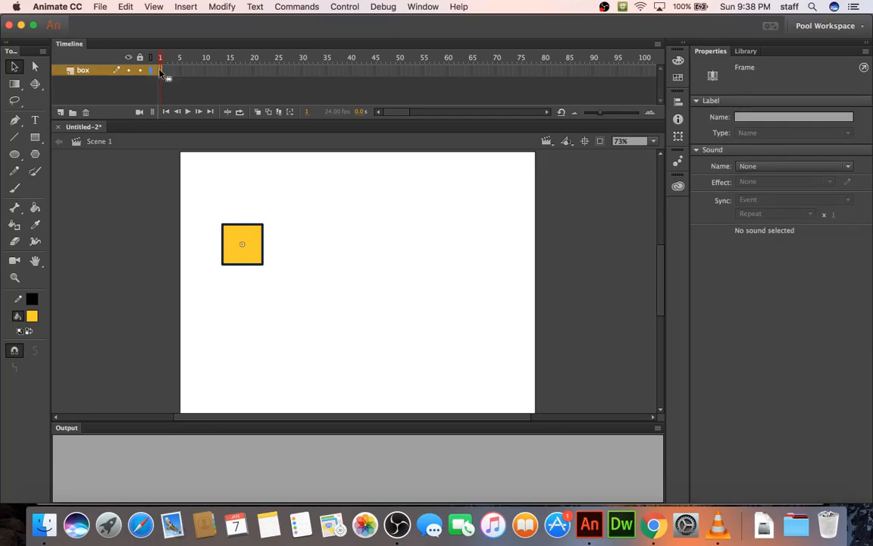
right_click(520, 75)
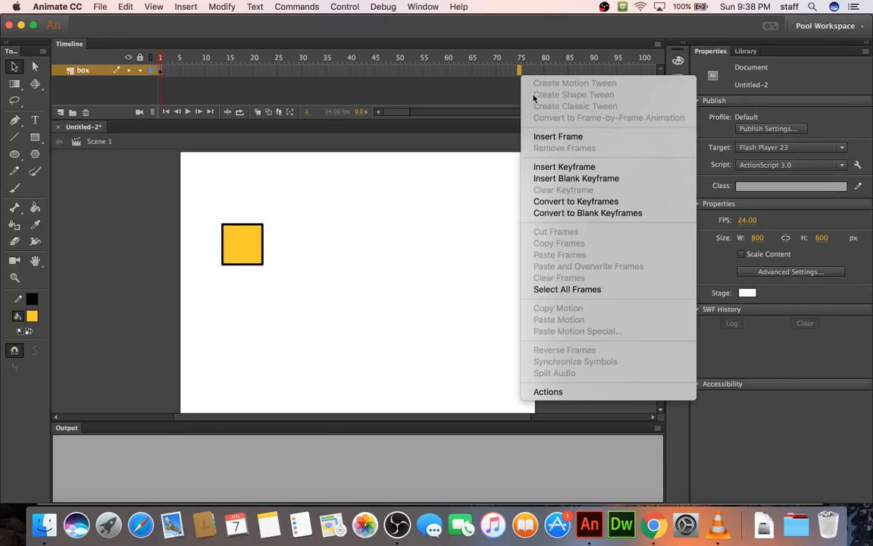
left_click(561, 166)
right_click(340, 73)
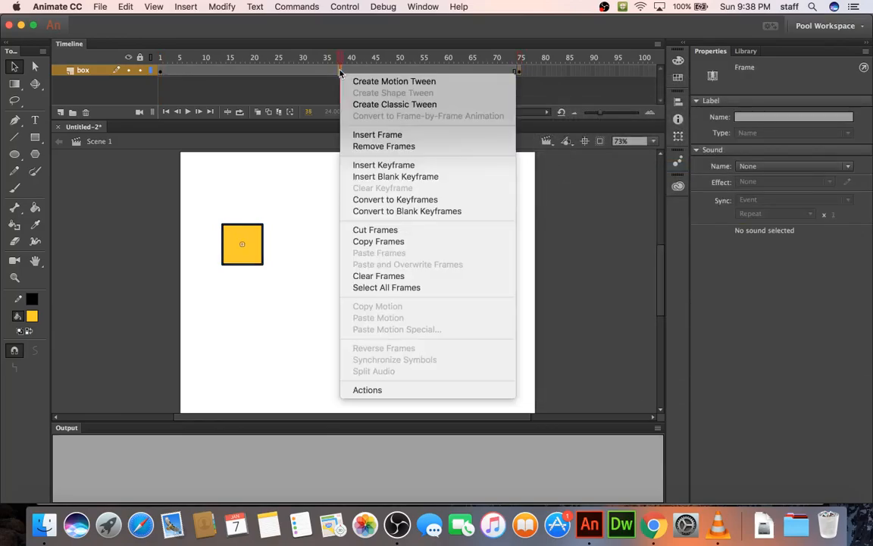
left_click(384, 106)
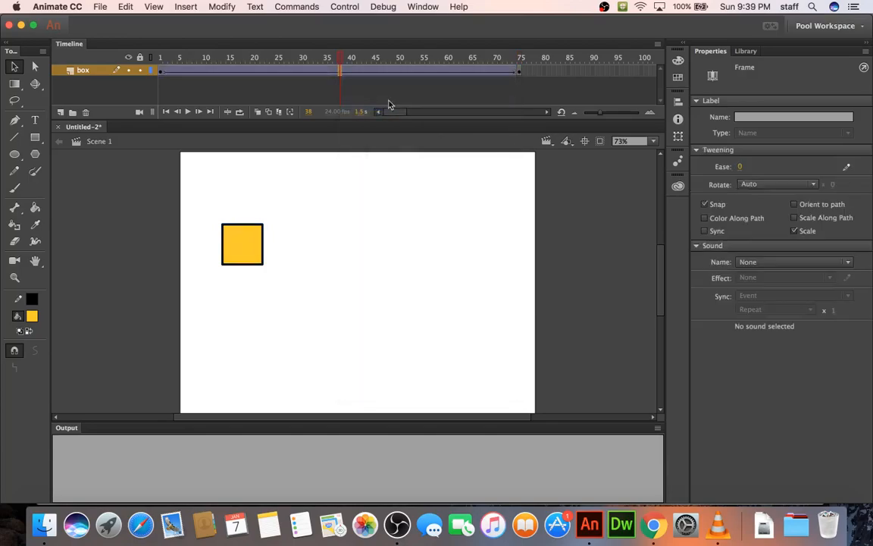
Step: At the frame 75 keyframe, move the box horizontally across to the stage's right side, to about X 706
left_click(520, 71)
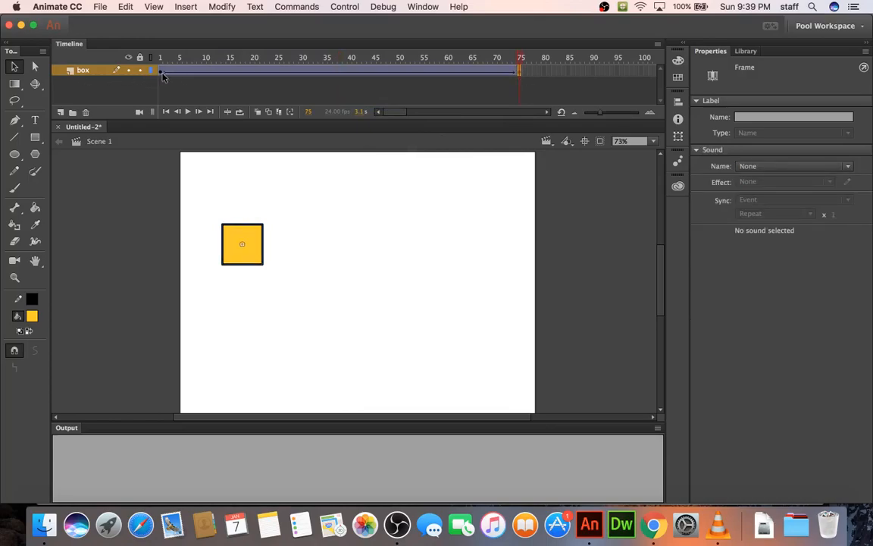
left_click(161, 73)
left_click(519, 73)
left_click(161, 71)
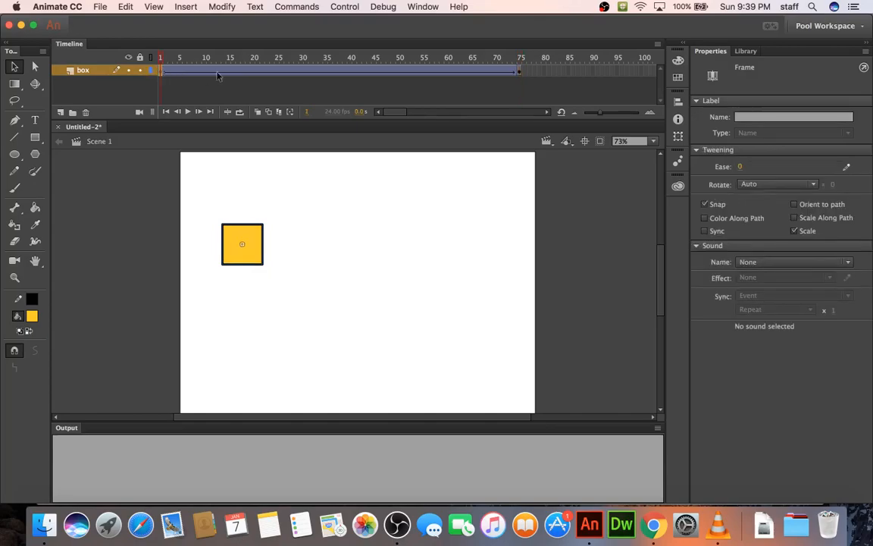
left_click(520, 72)
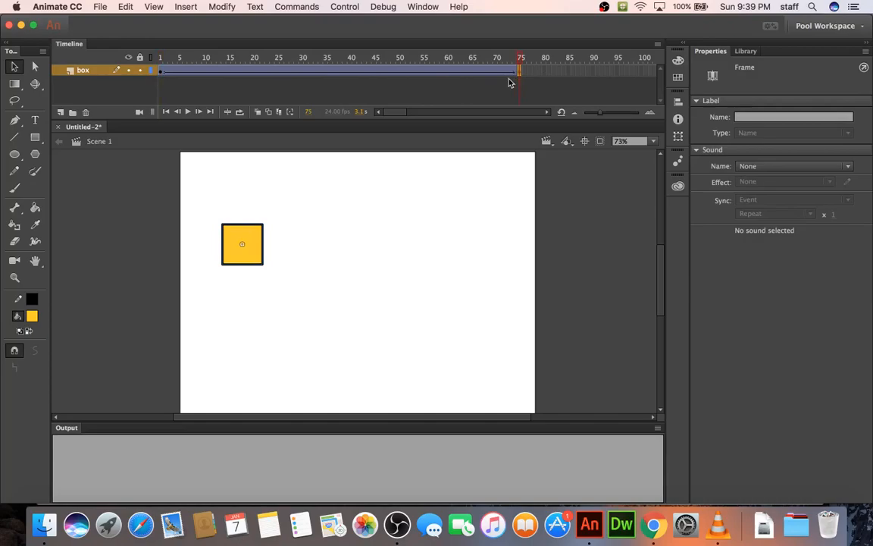
left_click(161, 72)
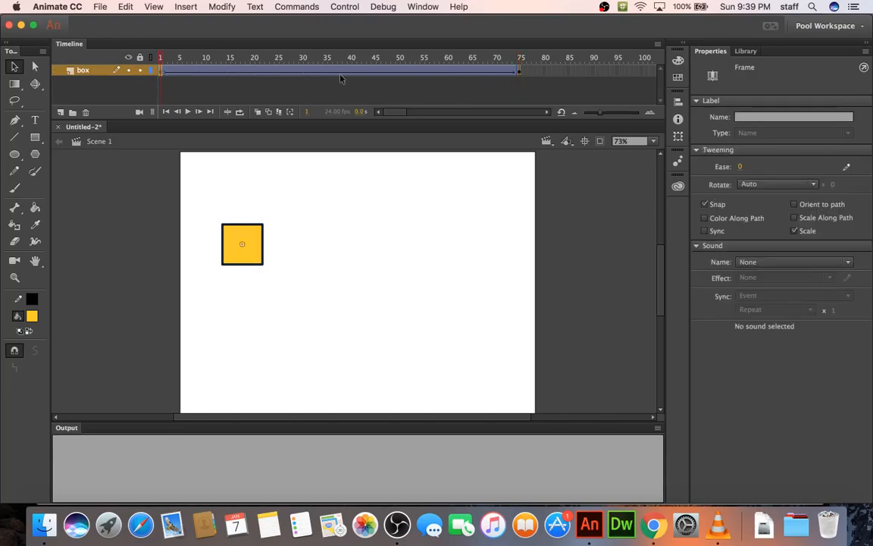
left_click(520, 71)
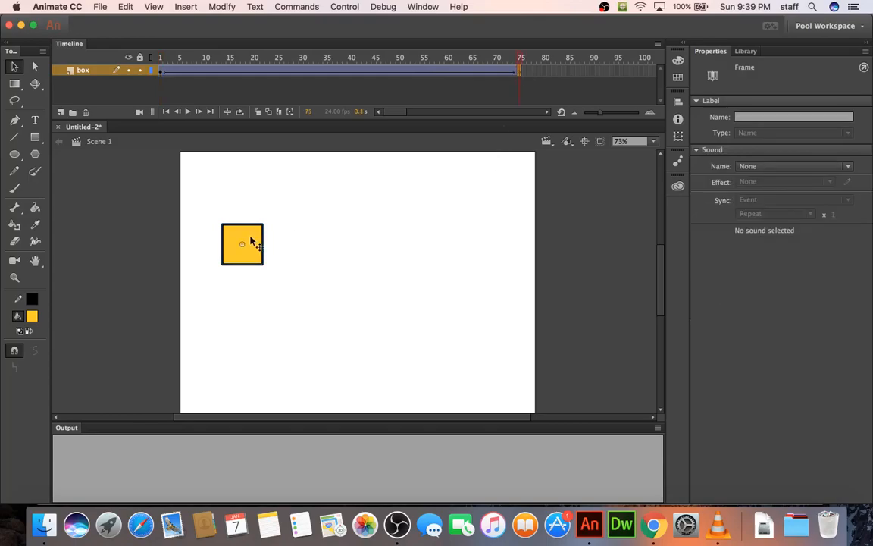
left_click_drag(250, 241, 501, 243)
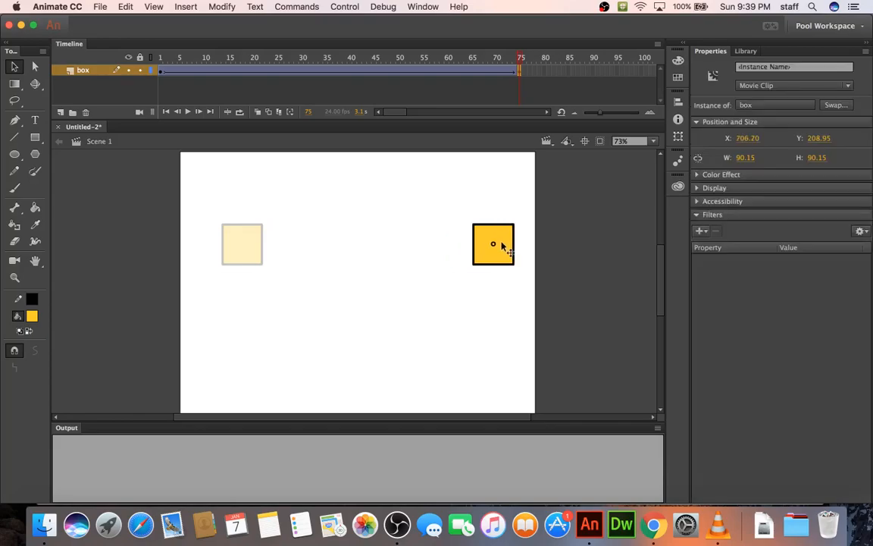
Step: Check the box's movement between frames 1 and 75 by scrubbing the timeline and testing the movie
left_click(160, 66)
mouse_move(160, 67)
left_mouse_down()
mouse_move(520, 68)
mouse_move(160, 64)
left_mouse_up()
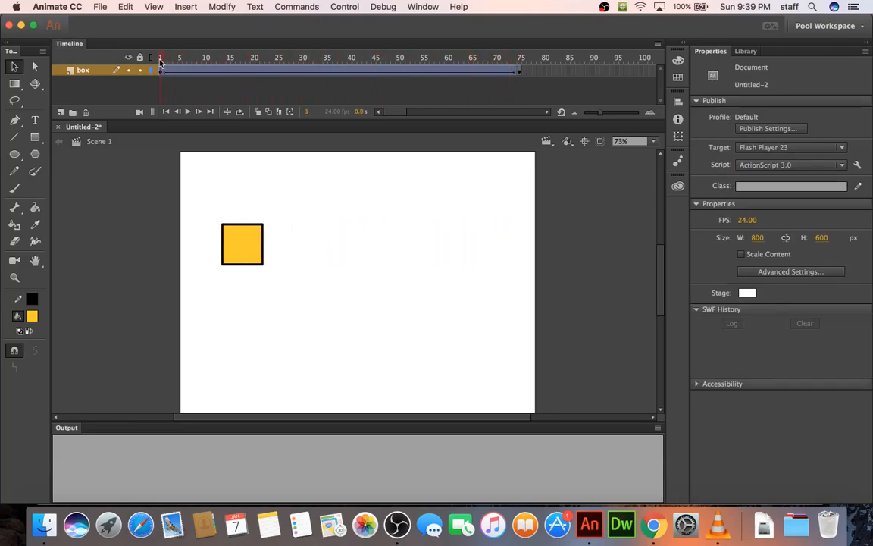
left_click(161, 69)
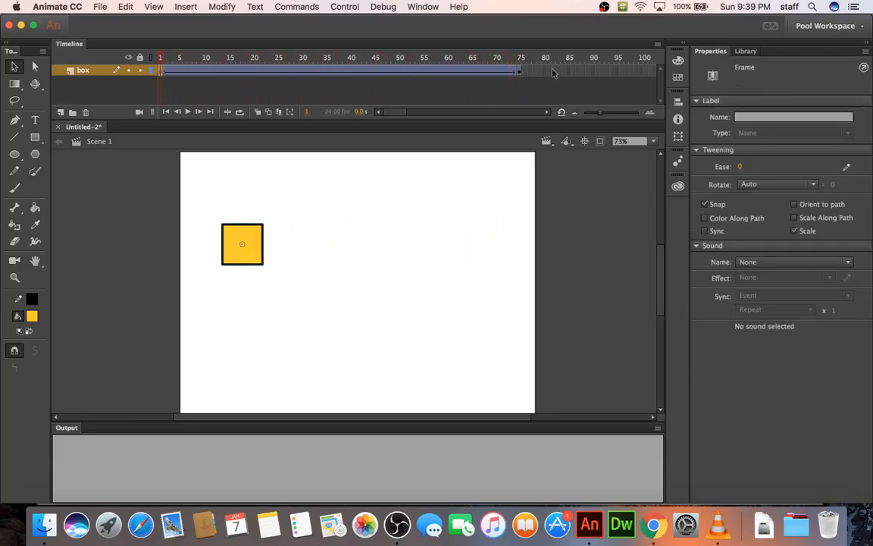
left_click(520, 70)
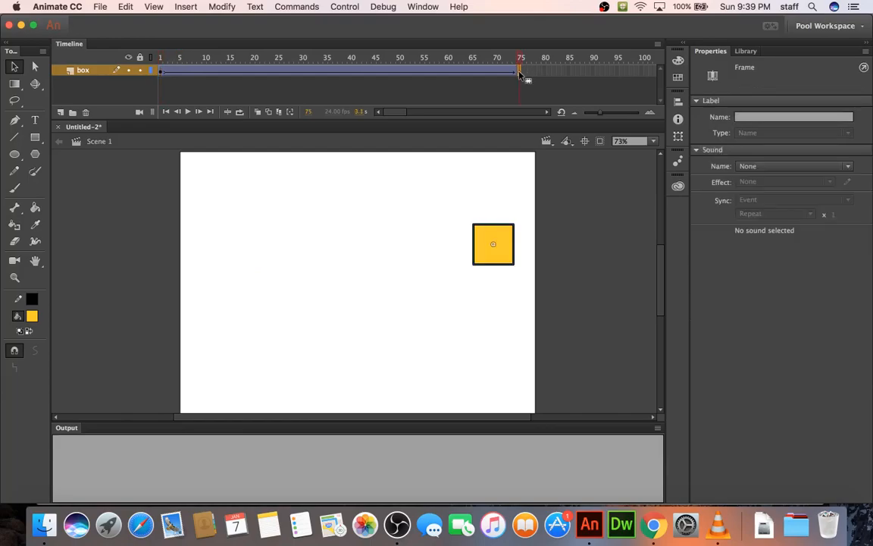
left_click_drag(161, 60, 520, 63)
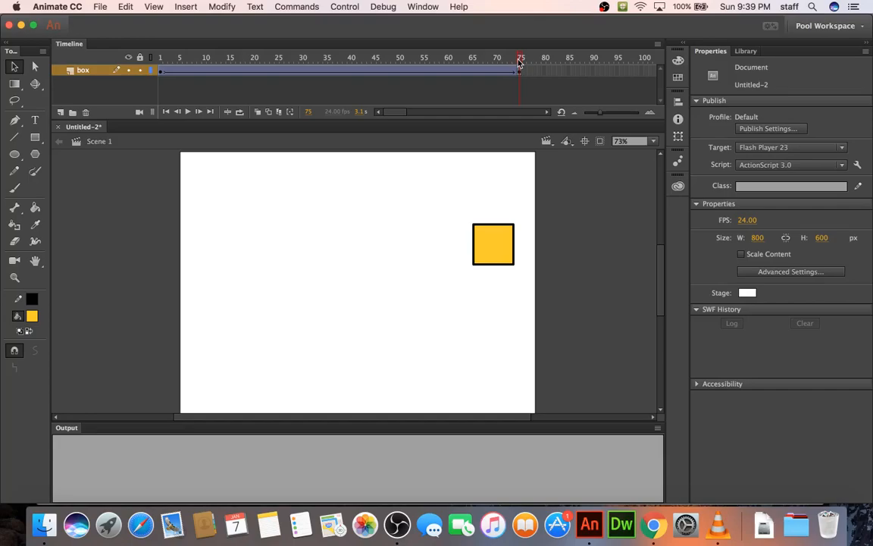
key("super+Return")
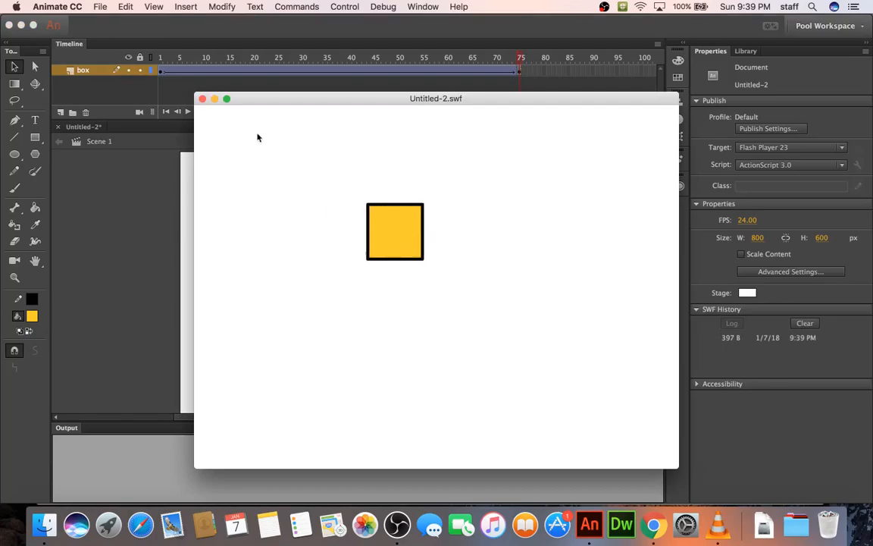
left_click(203, 101)
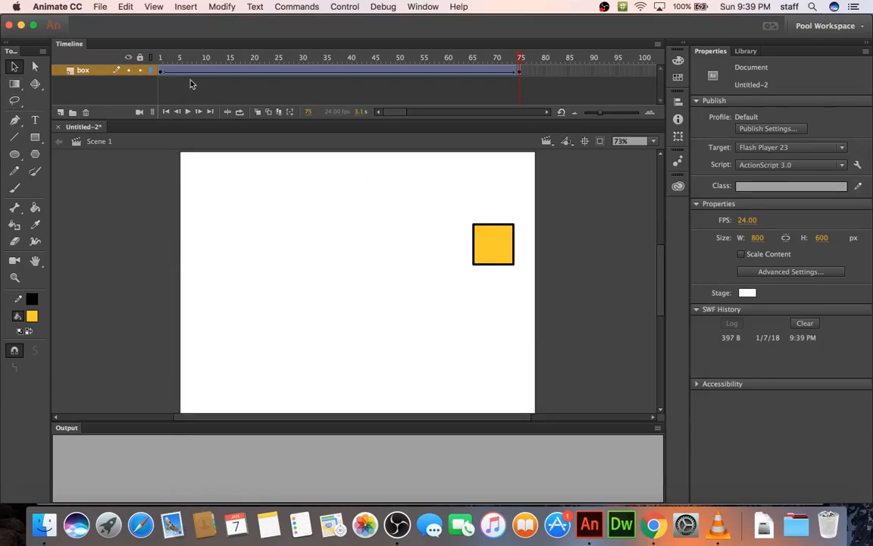
Step: Draw a loose diagonal line on the box layer at frame 75, and check the library and frame 1
left_click(14, 137)
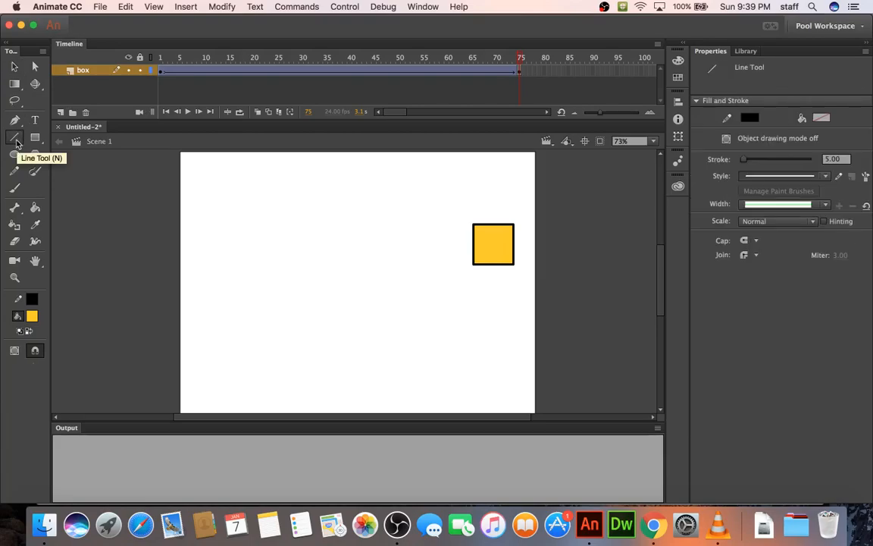
left_click_drag(303, 220, 262, 287)
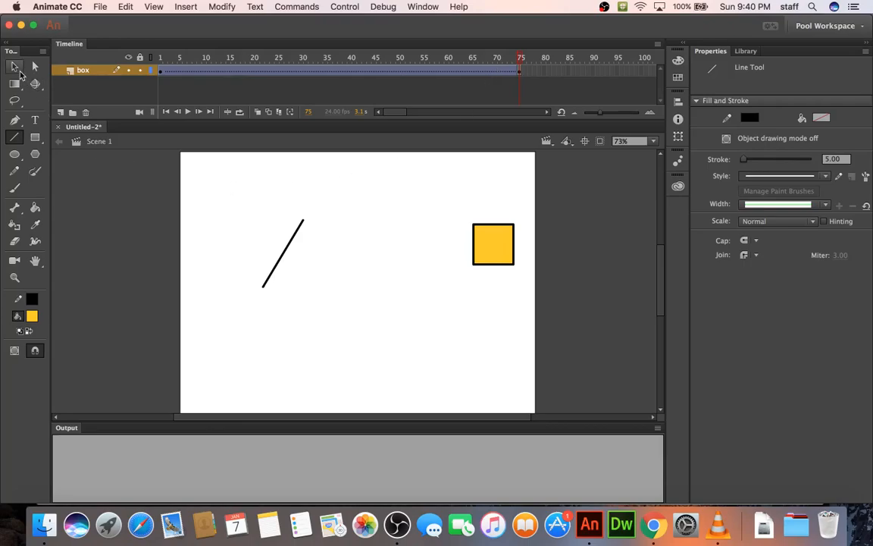
left_click(743, 51)
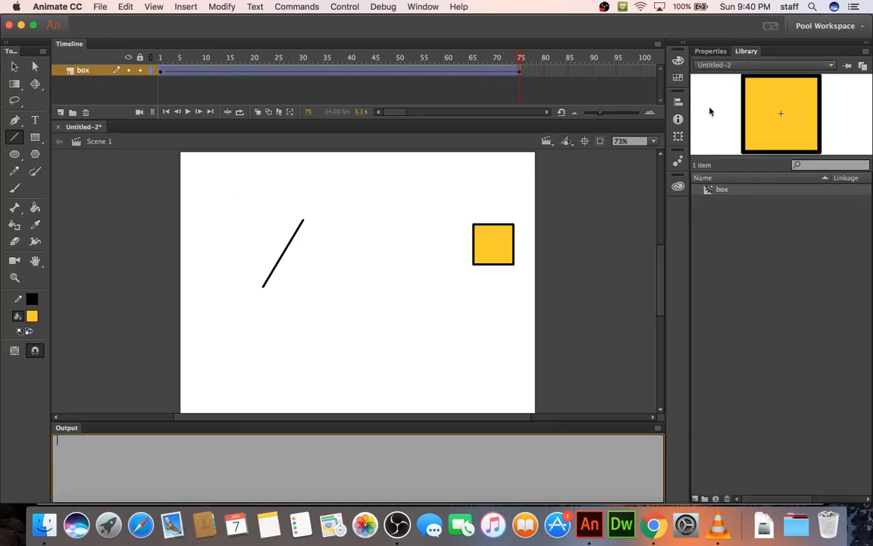
left_click(167, 72)
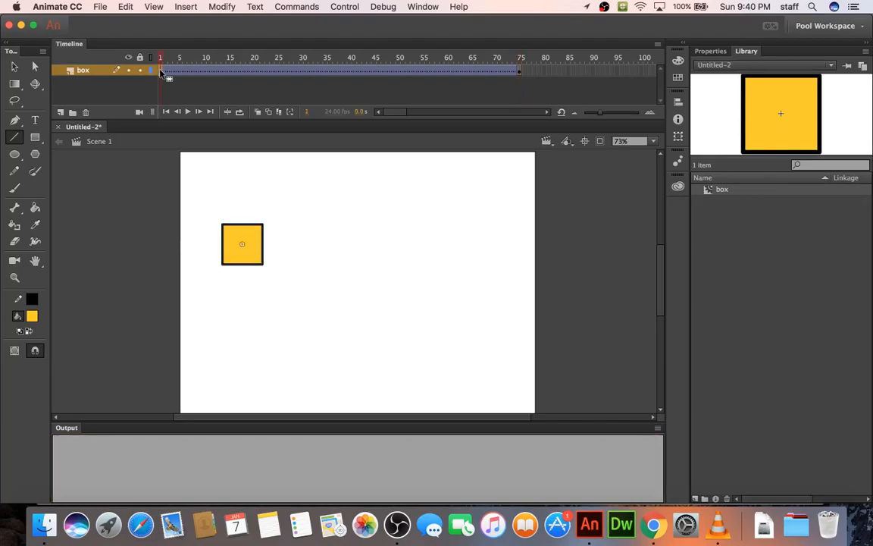
Step: Test the movie with the diagonal line at frame 75 of the box layer, and check the box symbol in the library
left_click(519, 72)
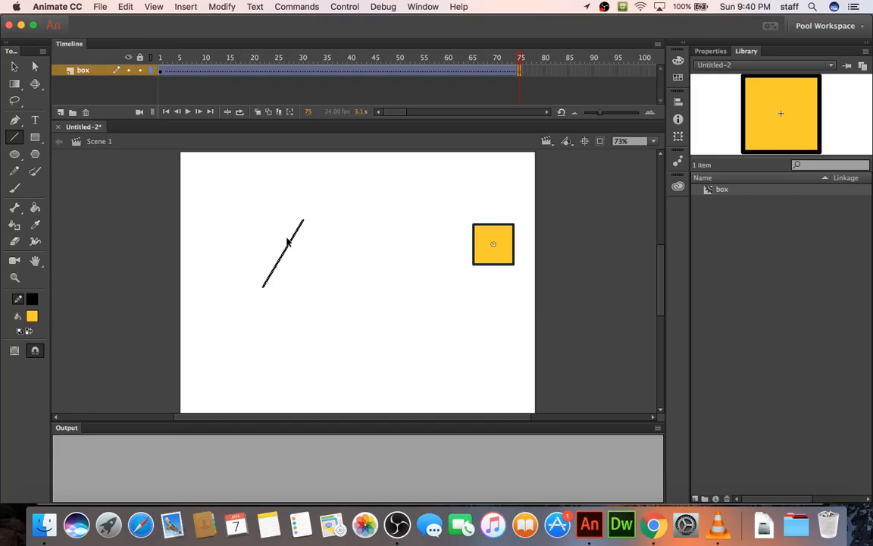
key("super+Return")
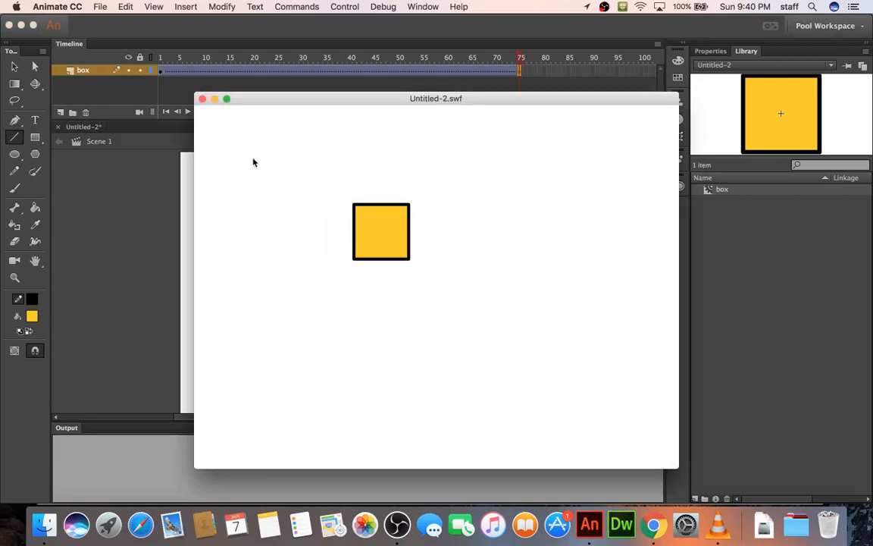
left_click(202, 99)
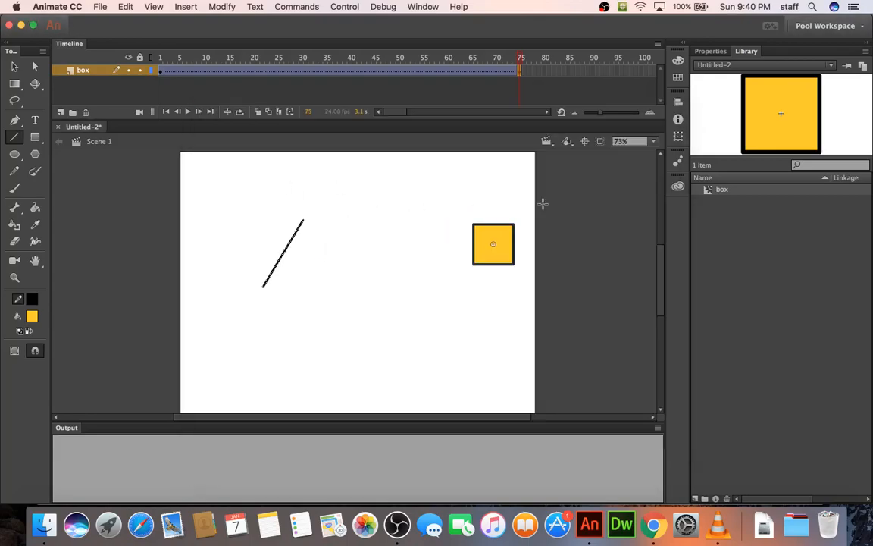
left_click(725, 191)
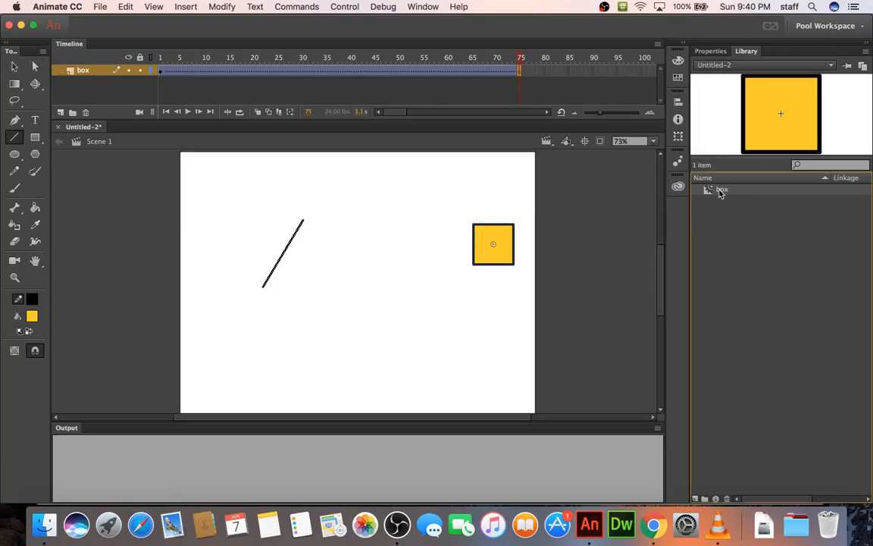
Step: Delete the diagonal line from frame 75 of the box layer and review the tween between its two keyframes
left_click(14, 66)
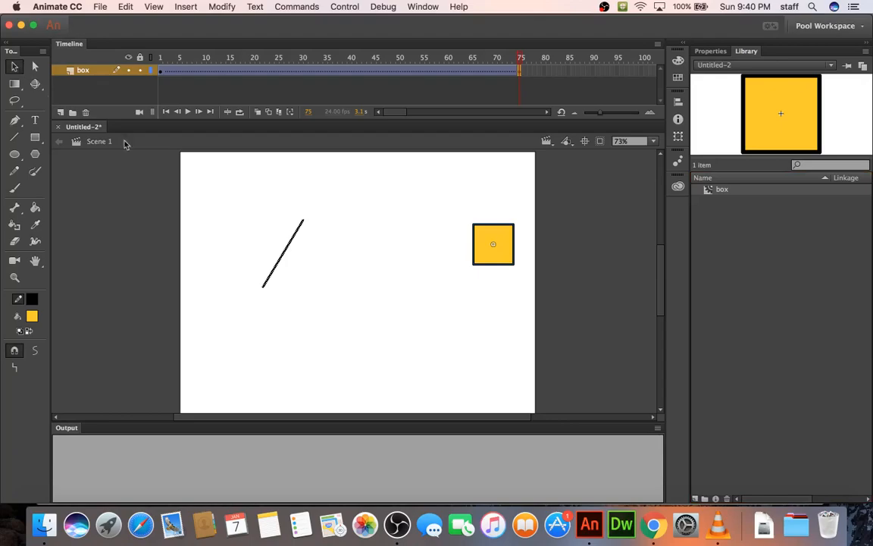
left_click_drag(210, 170, 337, 325)
key("Delete")
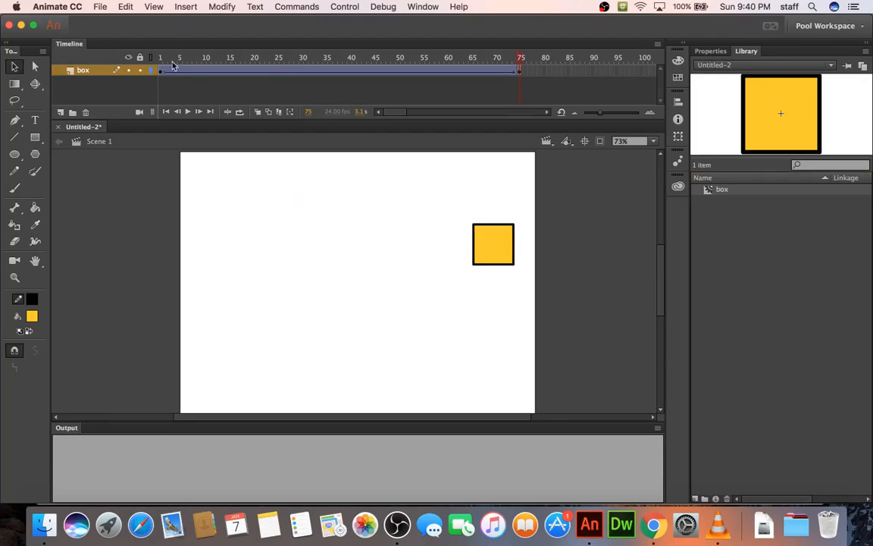
left_click_drag(155, 71, 512, 78)
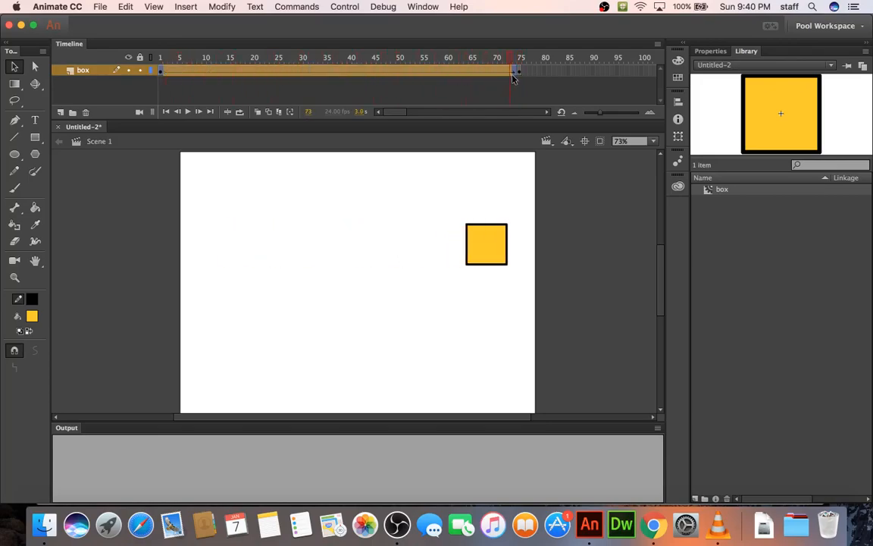
left_click(164, 72)
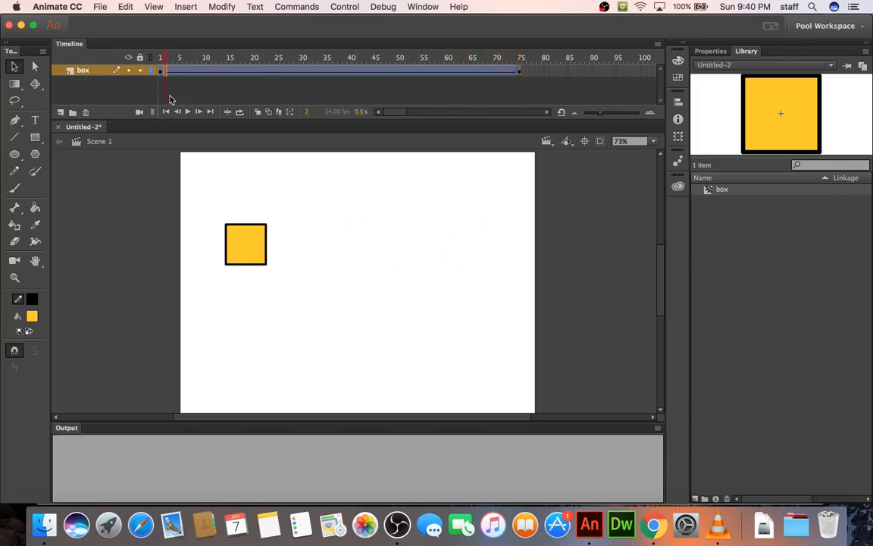
left_click(161, 72)
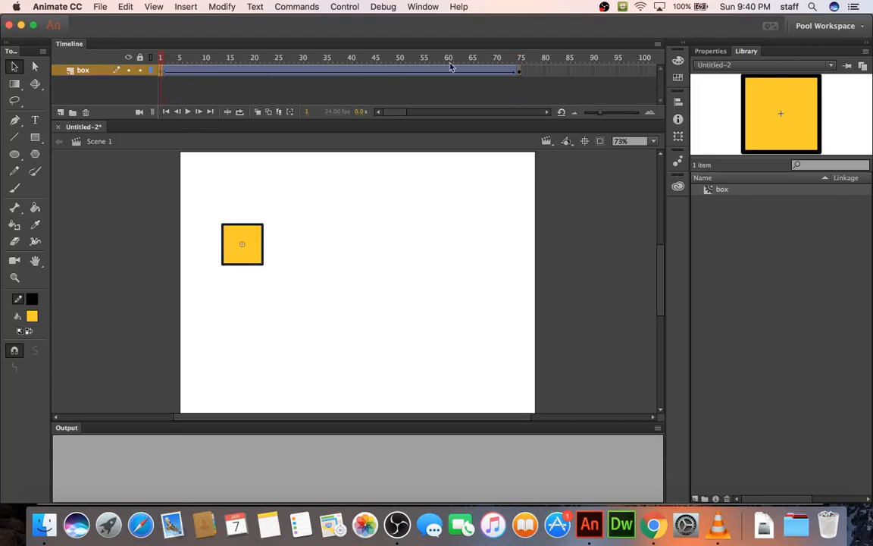
Step: Scale the box at the frame 75 keyframe to about twice its size with Scale and Rotate
left_click(520, 72)
scroll(497, 247, "left", 4)
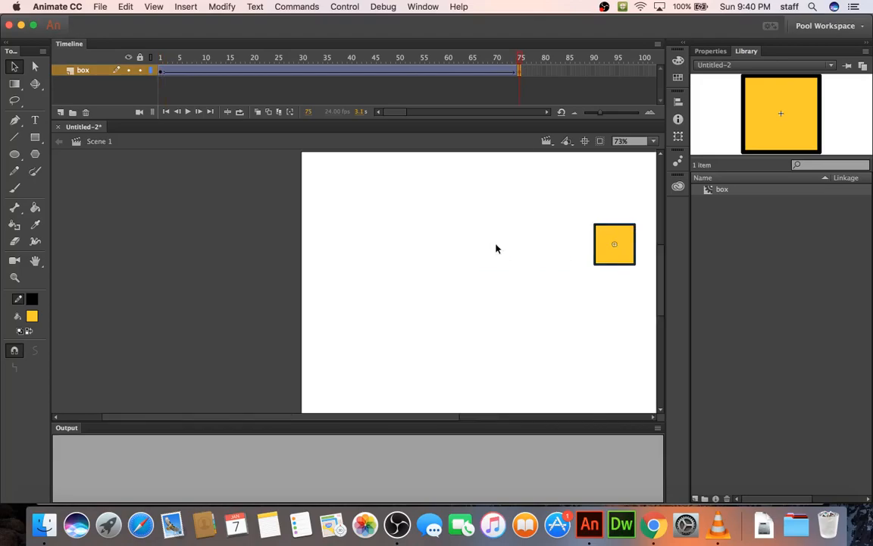
key("super+alt+s")
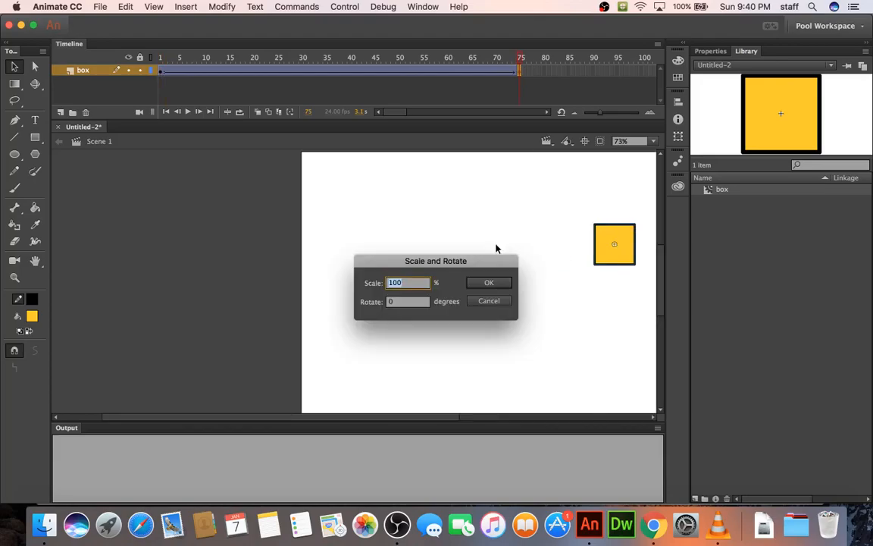
type("2")
key("Return")
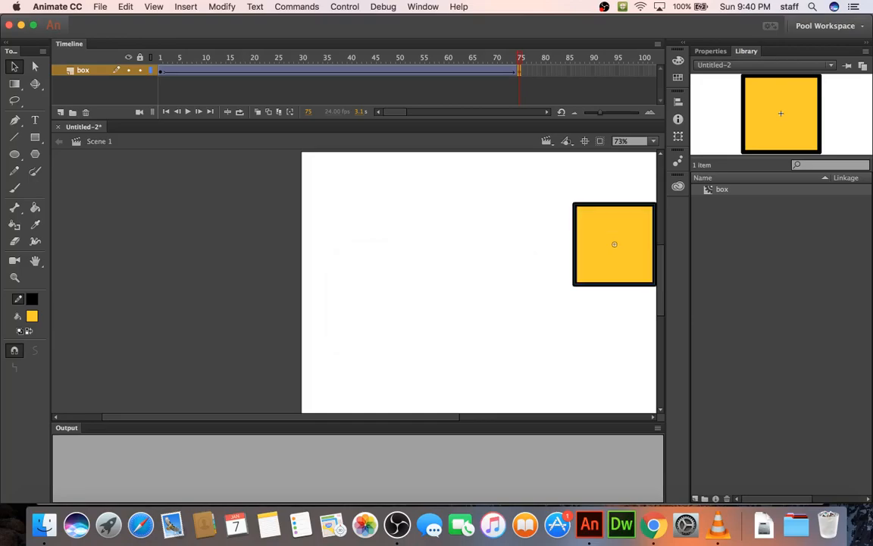
Step: Rotate the box at frame 75 by 25 degrees, keeping its scale at 100%, and test the movie
key("super+alt+s")
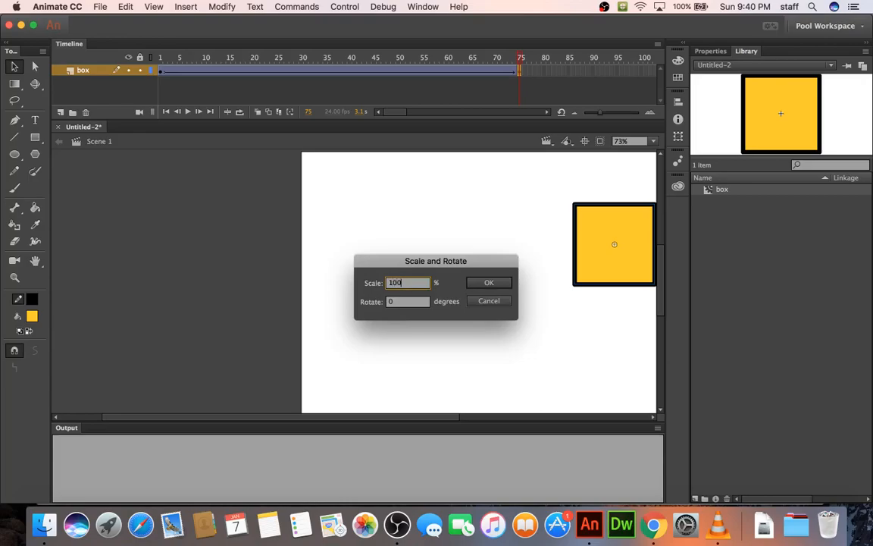
key("Tab")
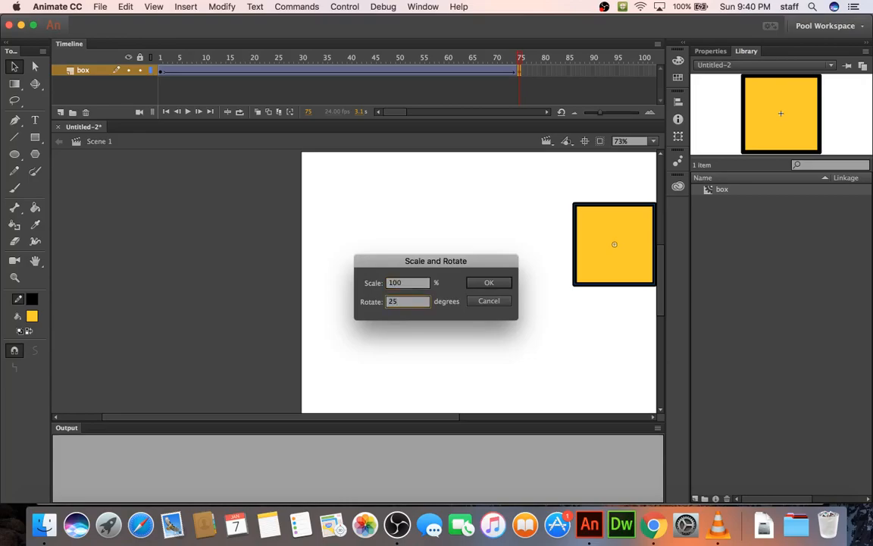
key("Return")
key("super+Return")
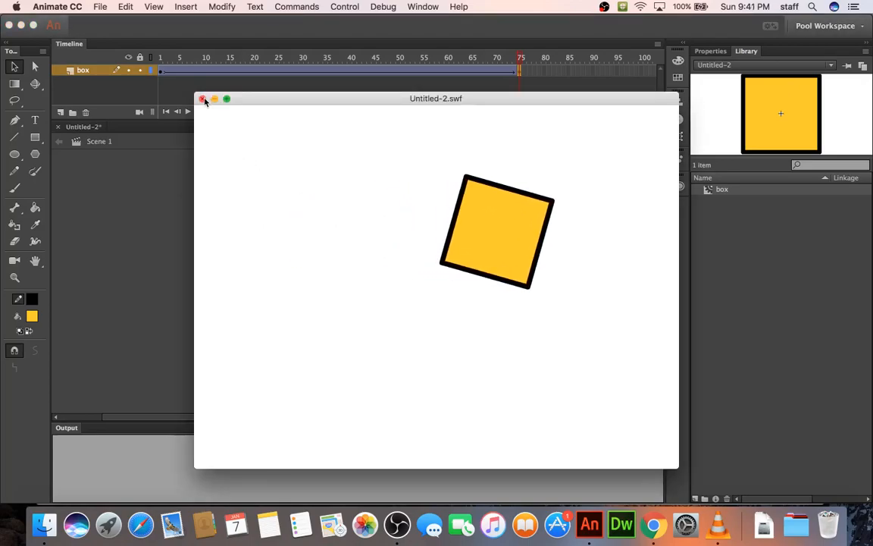
left_click(202, 99)
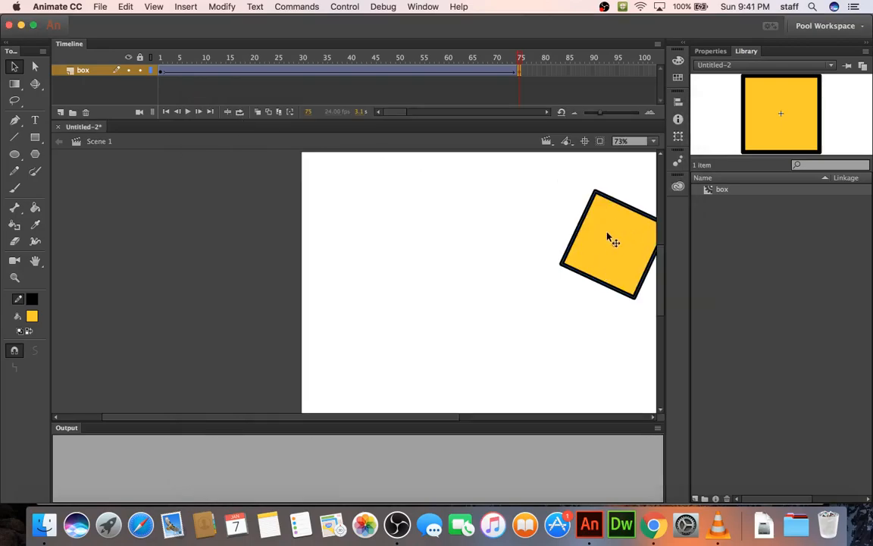
Step: Apply an Alpha color effect of 50% to the box at frame 75 and test the movie
left_click(706, 52)
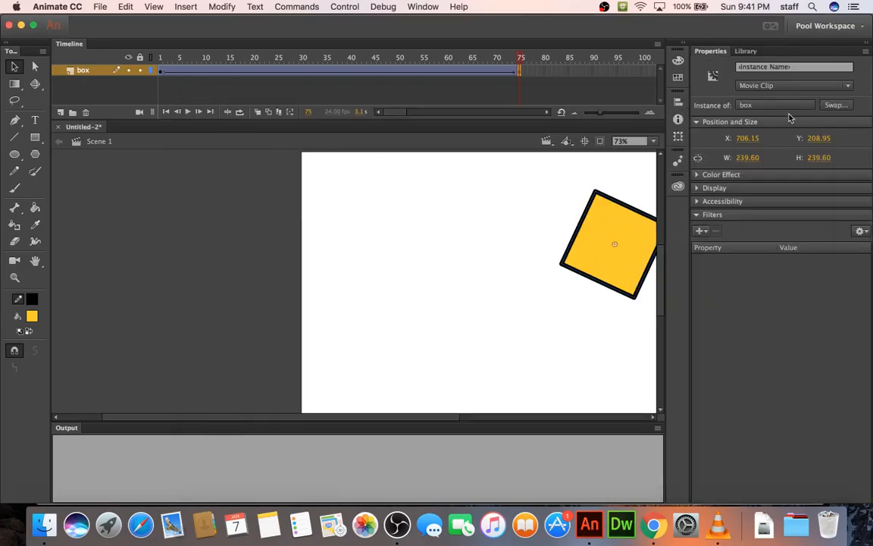
left_click(698, 175)
left_click(758, 191)
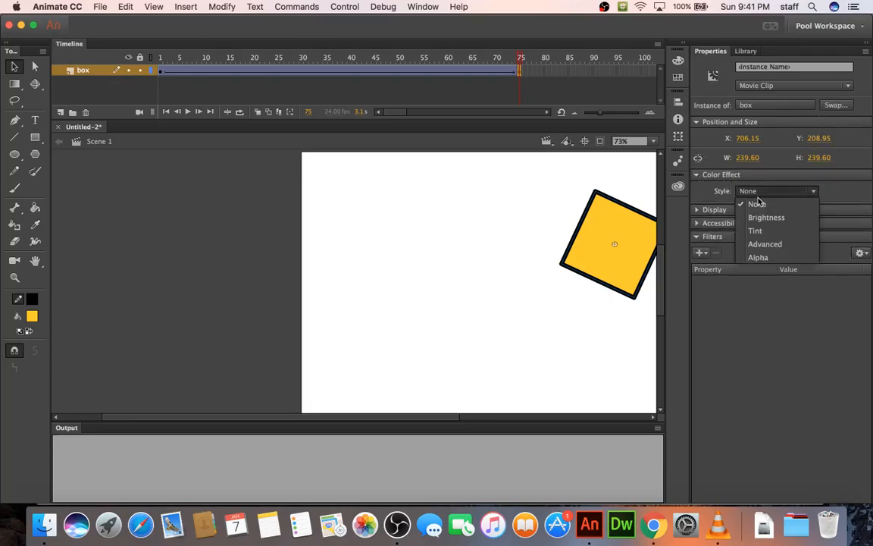
left_click(758, 258)
left_click(826, 210)
type("50")
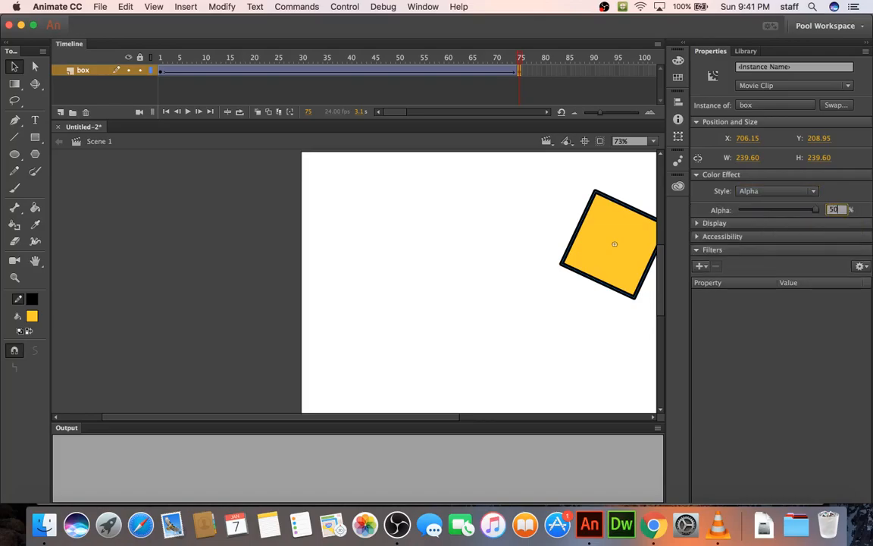
key("Return")
key("super+Return")
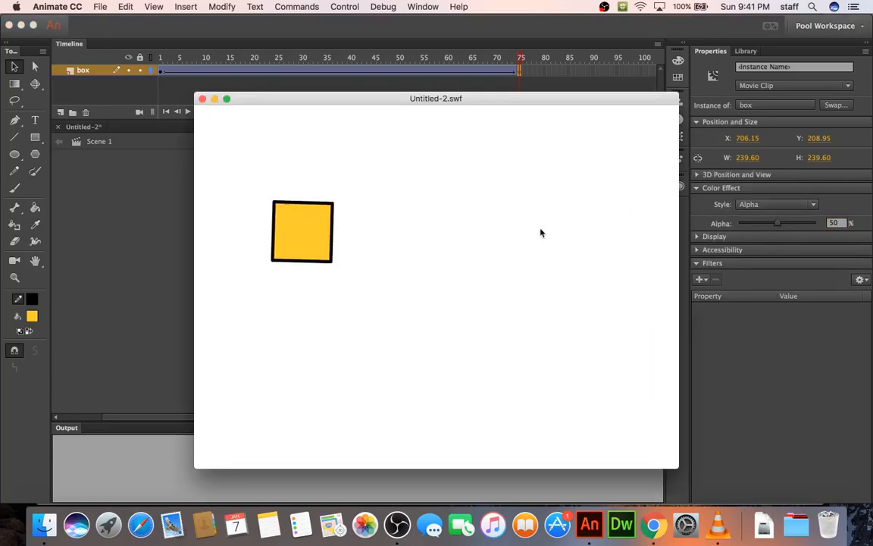
left_click(202, 99)
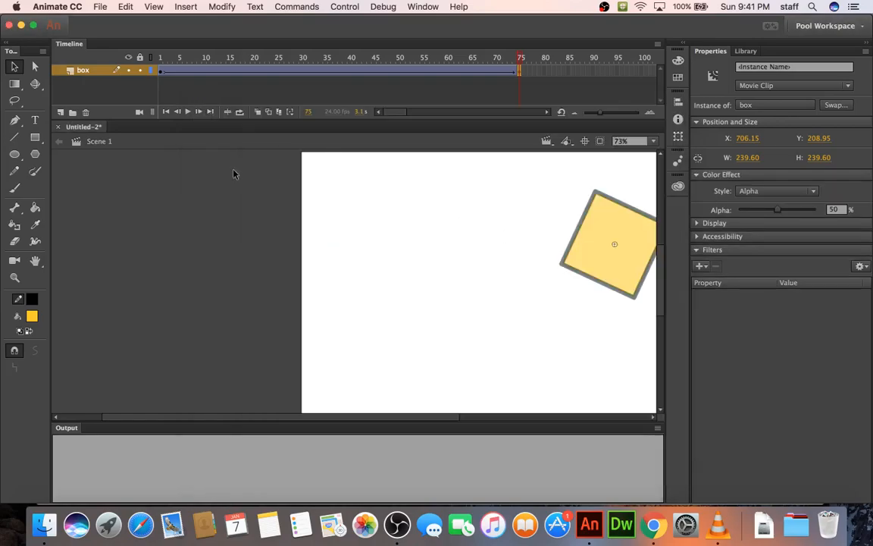
Step: Add a new layer, place it beneath the box layer, and name it ground
left_click(61, 112)
left_click_drag(96, 72, 85, 82)
double_click(91, 81)
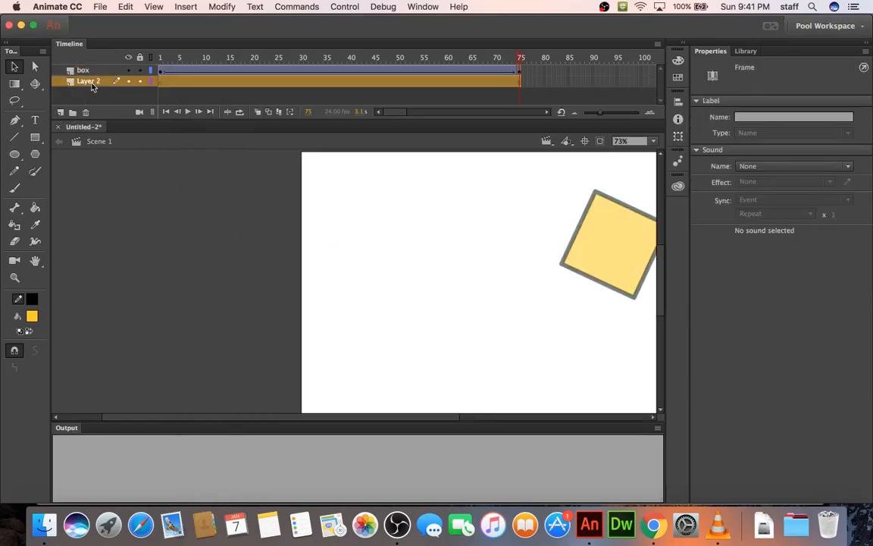
type("ground")
key("Return")
Step: Draw a rectangle about 856 by 396 px on the ground layer, covering the stage's lower part and overlapping both side edges
left_click(35, 137)
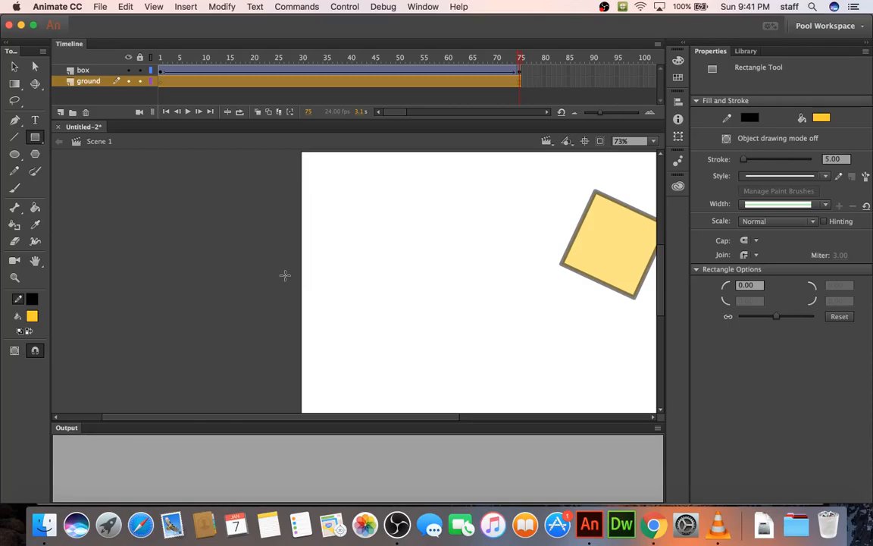
scroll(285, 275, "right", 5)
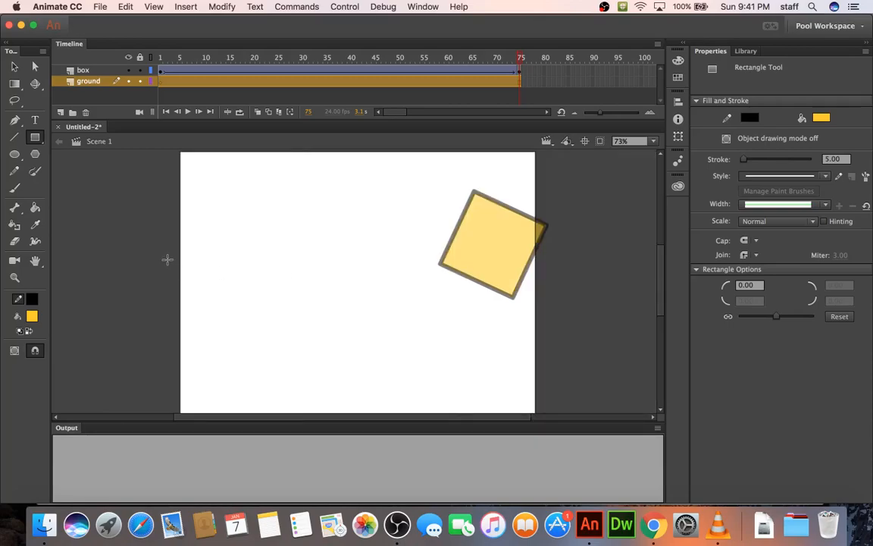
left_click_drag(165, 257, 545, 414)
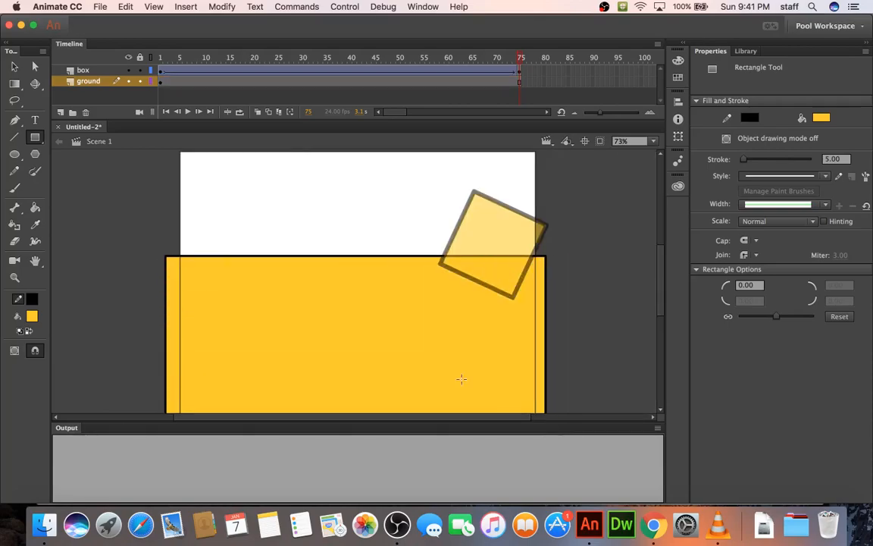
Step: Change the ground rectangle's fill to a darker golden orange and test the movie
left_click(14, 66)
left_click(316, 373)
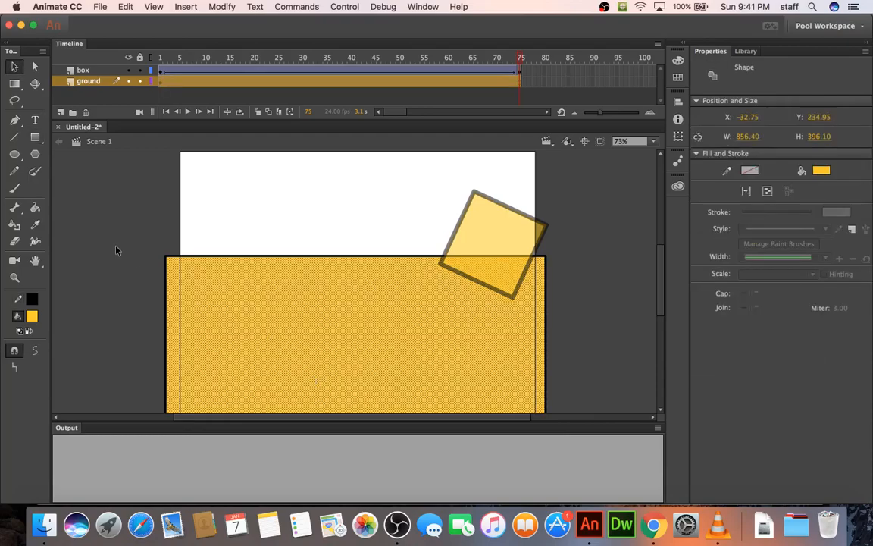
left_click(33, 319)
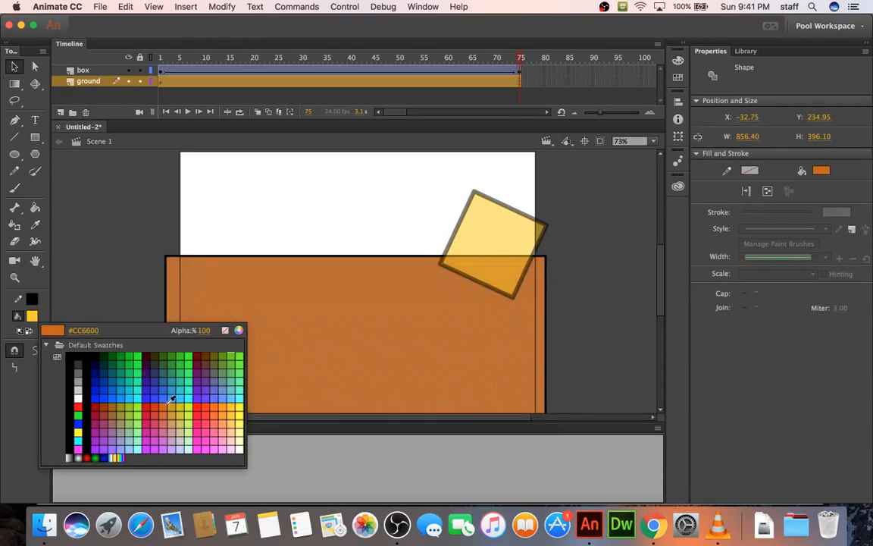
left_click(153, 368)
left_click(134, 251)
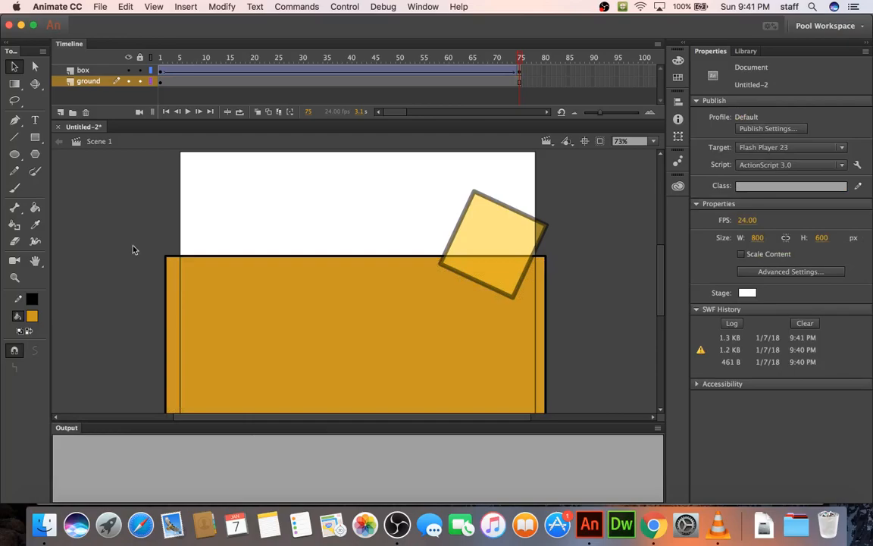
key("super+Return")
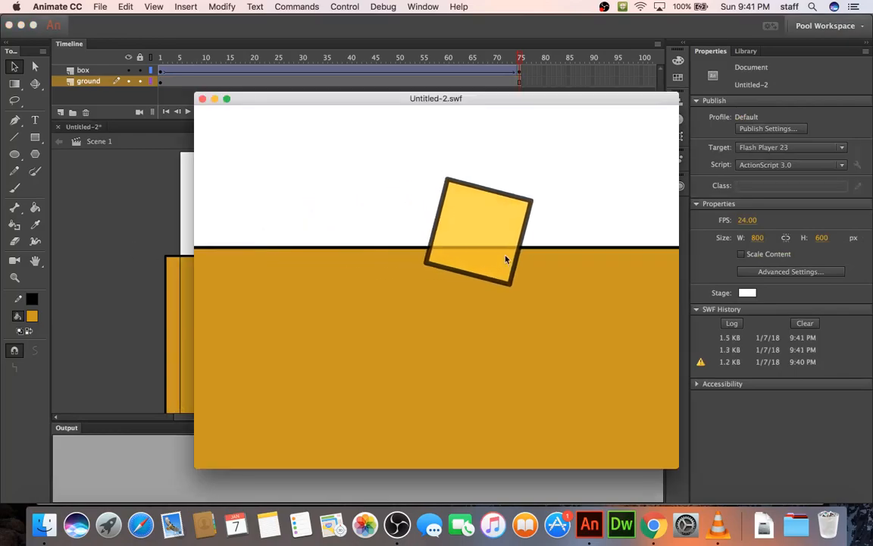
left_click(203, 99)
Step: Set the box tween's ease to 100 out and test the movie
left_click(345, 71)
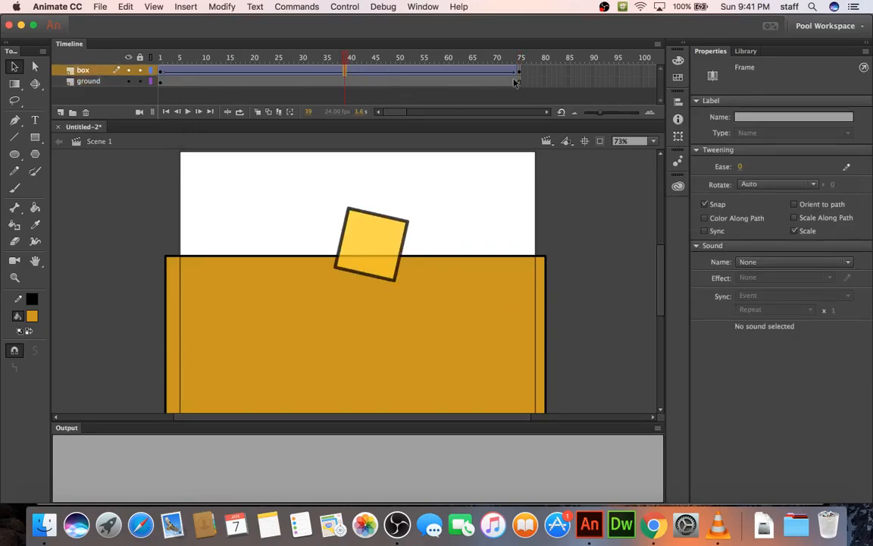
left_click_drag(740, 167, 863, 174)
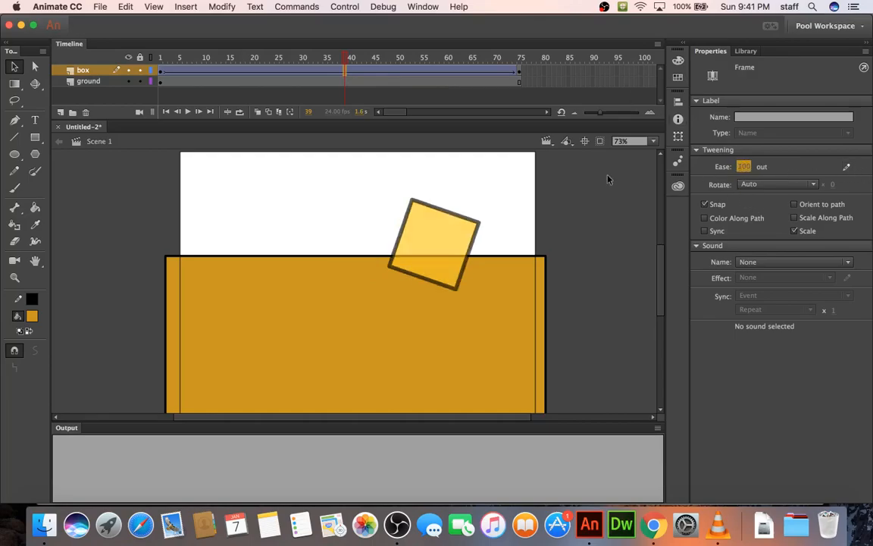
key("super+Return")
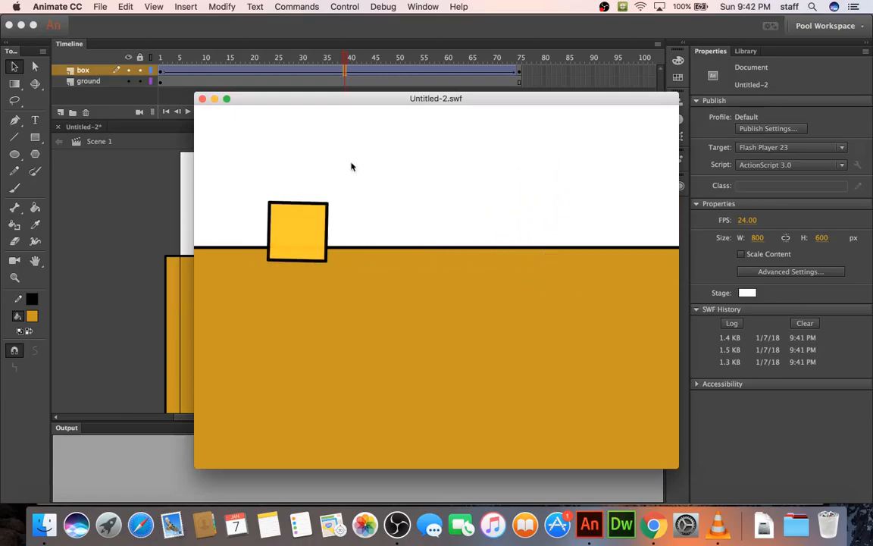
left_click(203, 100)
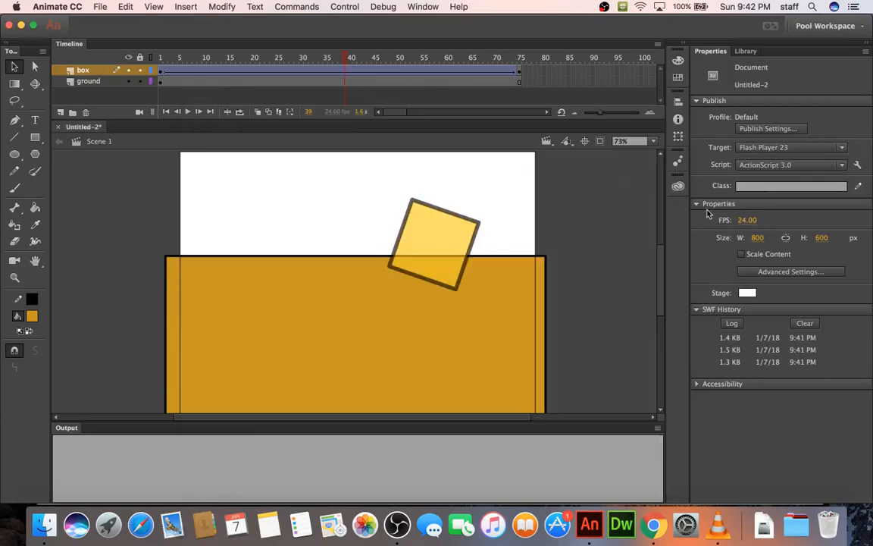
Step: Set the box tween's ease to -100 in
left_click(359, 70)
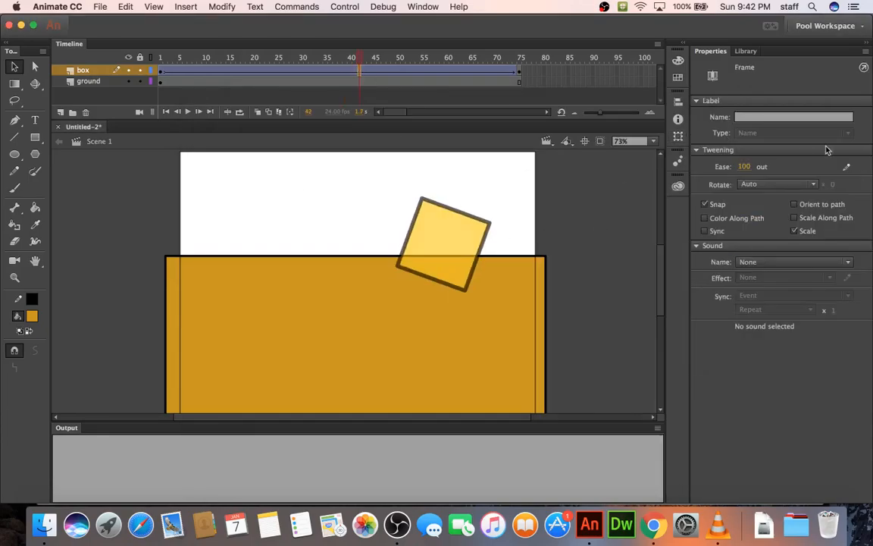
left_click_drag(743, 172, 409, 181)
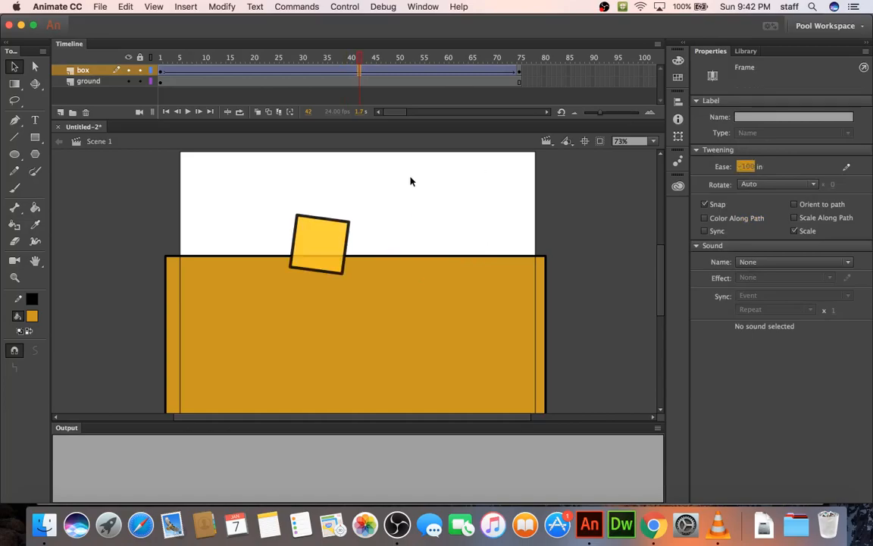
Step: Test the movie, close the preview, and insert a keyframe at frame 36 within the box layer's tween
key("super+Return")
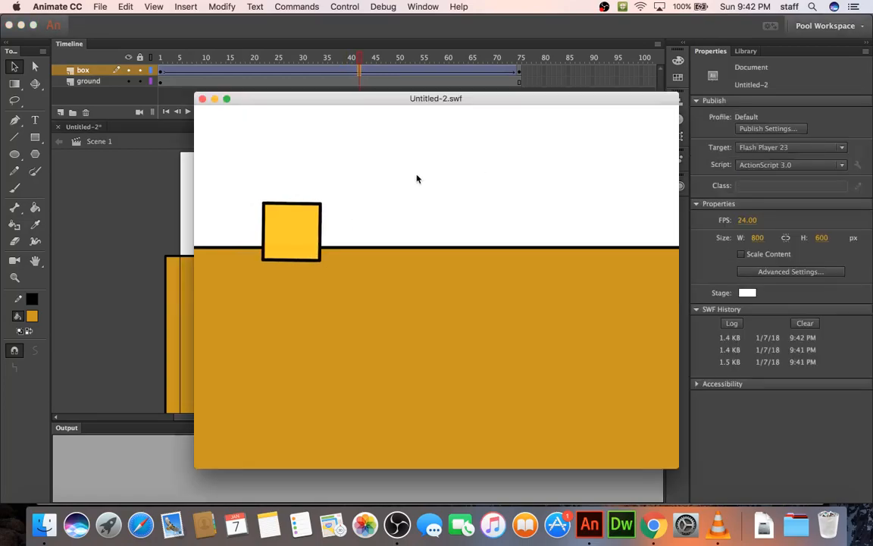
left_click(203, 100)
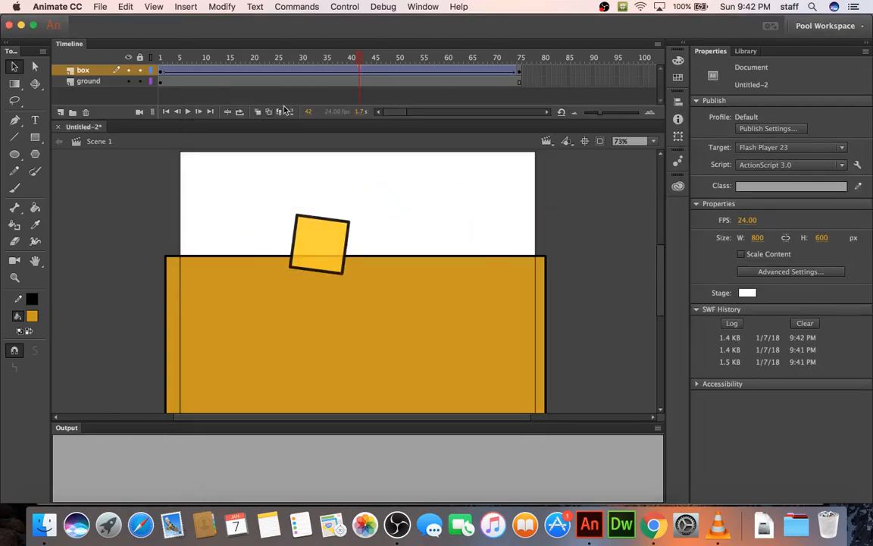
left_click(329, 73)
right_click(330, 74)
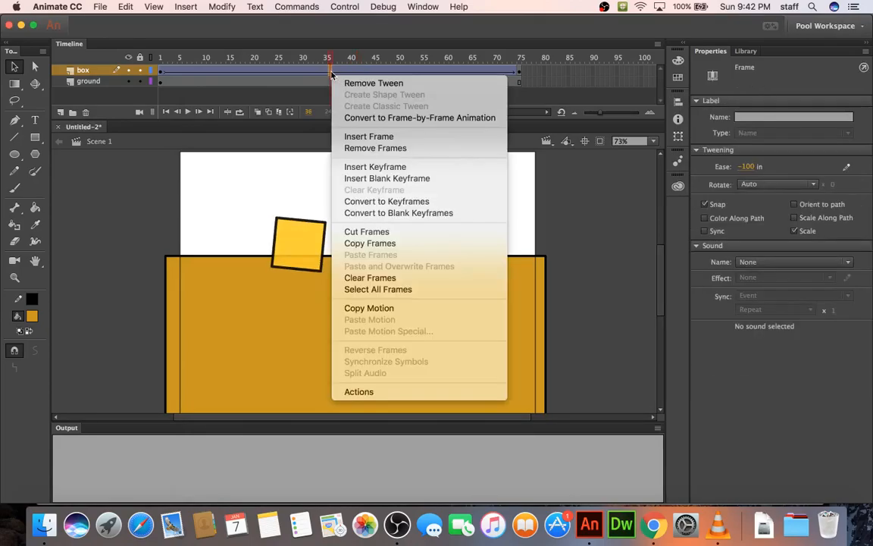
left_click(347, 167)
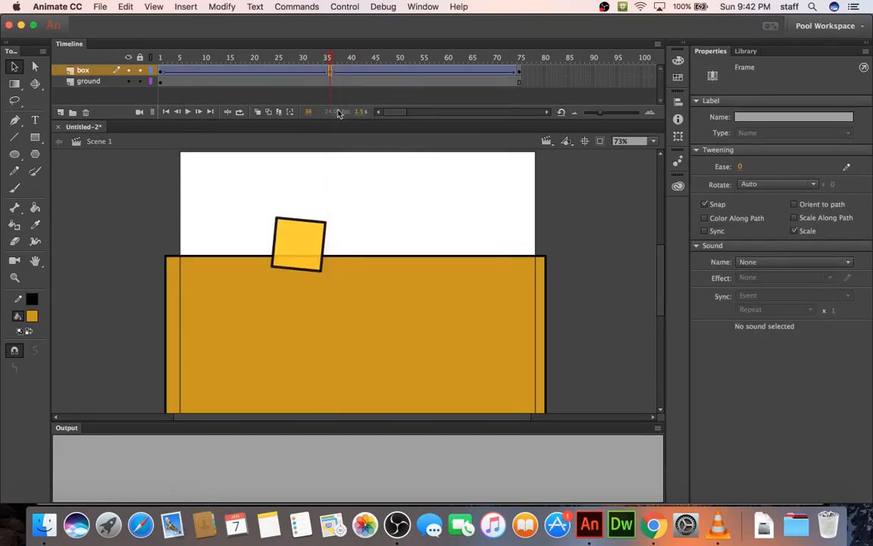
Step: Set the ease of the box tween's second segment, after frame 36, to 100 out and test the movie
left_click(311, 72)
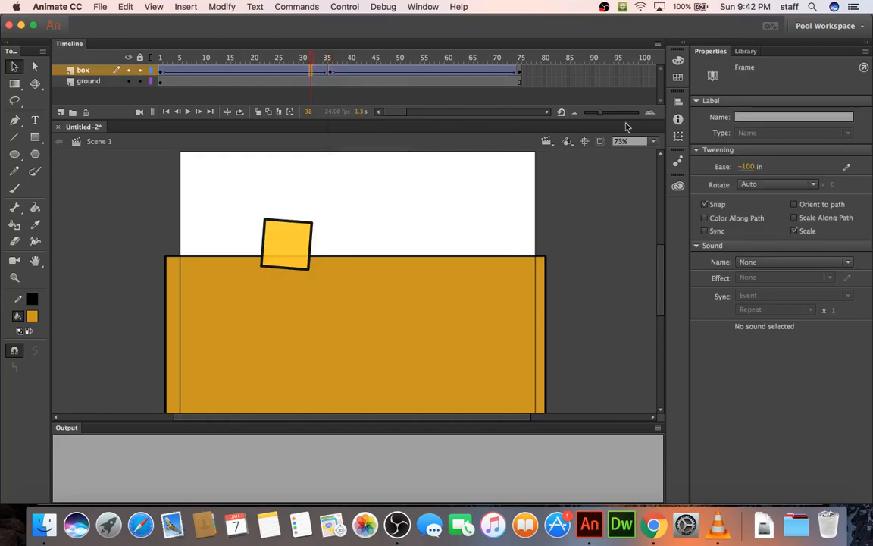
left_click(388, 72)
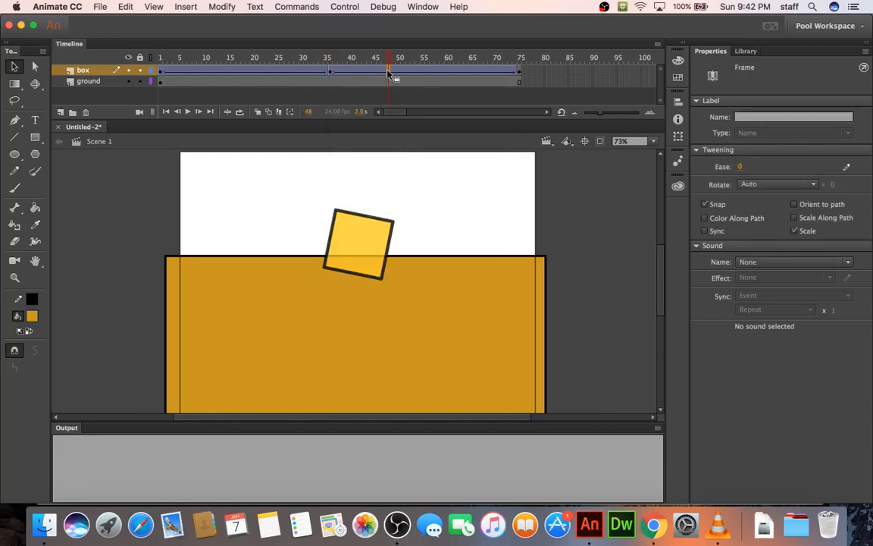
left_click_drag(741, 168, 799, 170)
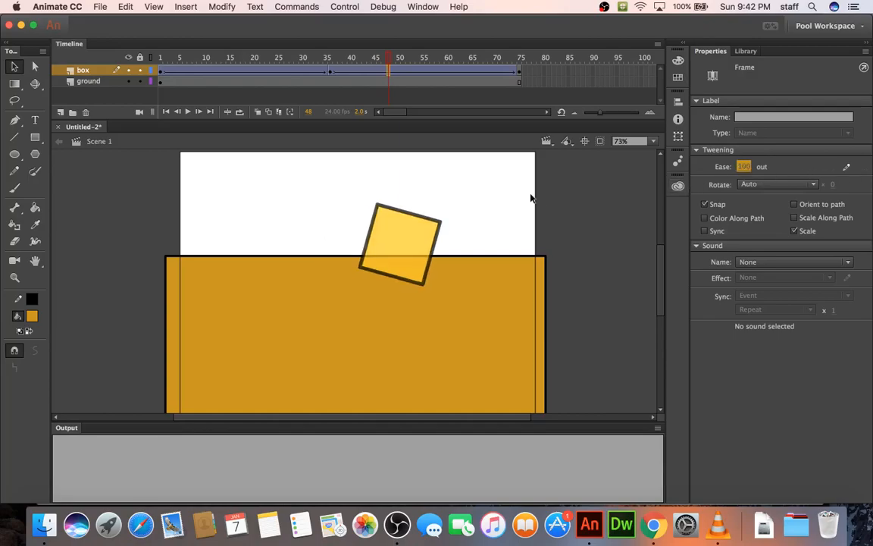
key("super+Return")
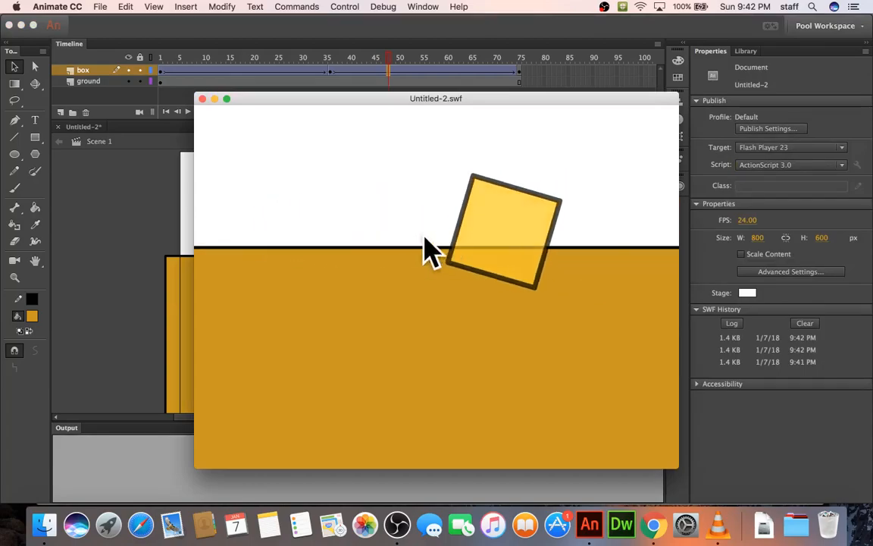
left_click(203, 100)
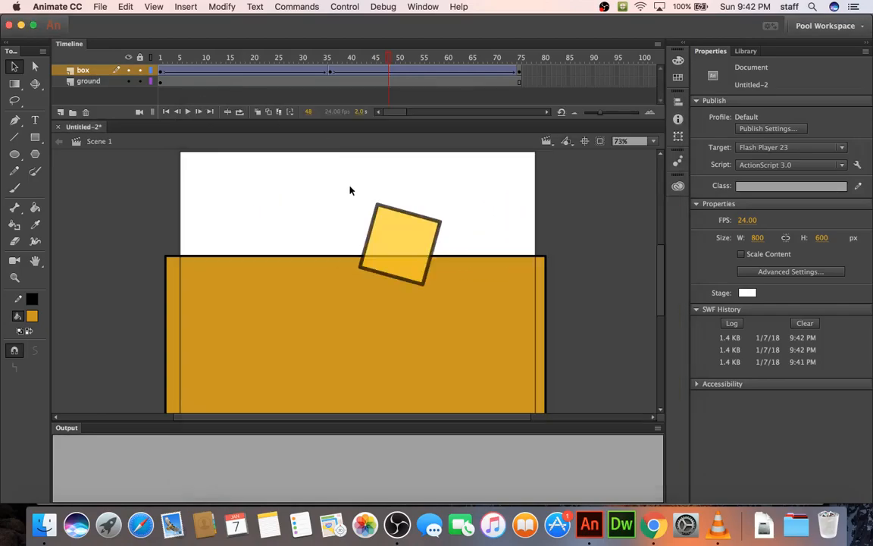
Step: Inspect the box layer's keyframes at frames 36 and 75 and the box instance's properties
left_click(331, 72)
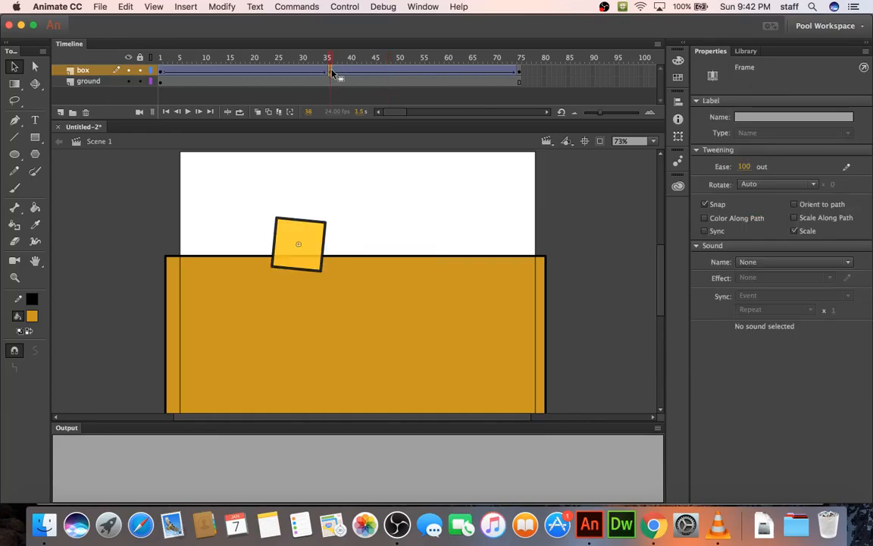
left_click(520, 72)
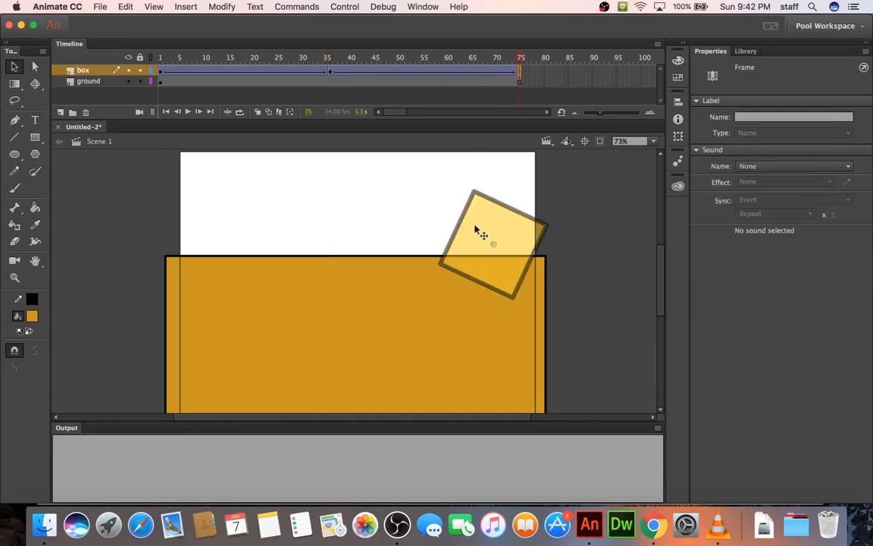
left_click(480, 231)
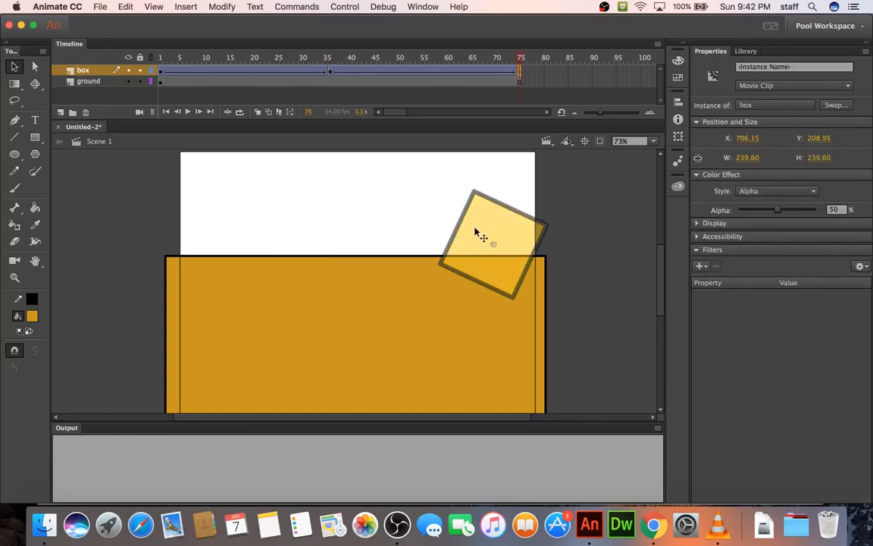
left_click(520, 72)
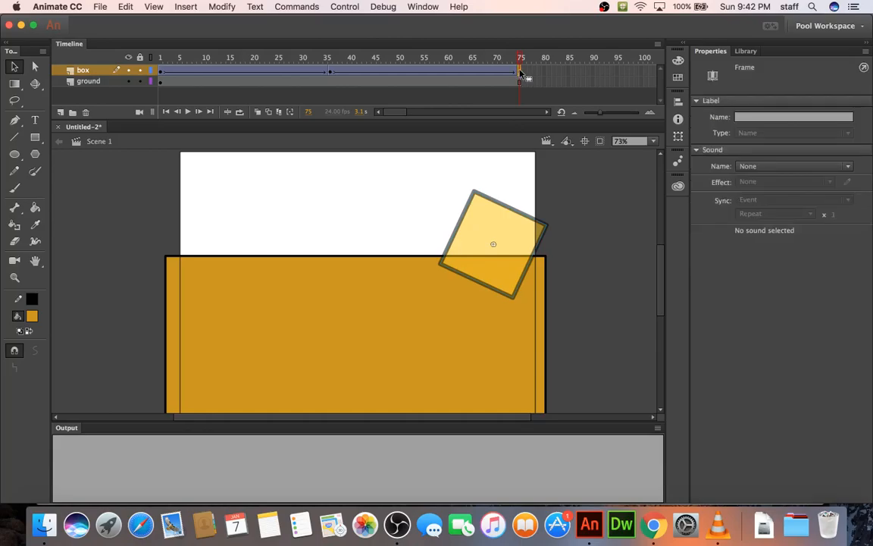
Step: Insert a keyframe at frame 125 on the box layer and create a classic tween between frames 75 and 125
left_click_drag(393, 114, 407, 115)
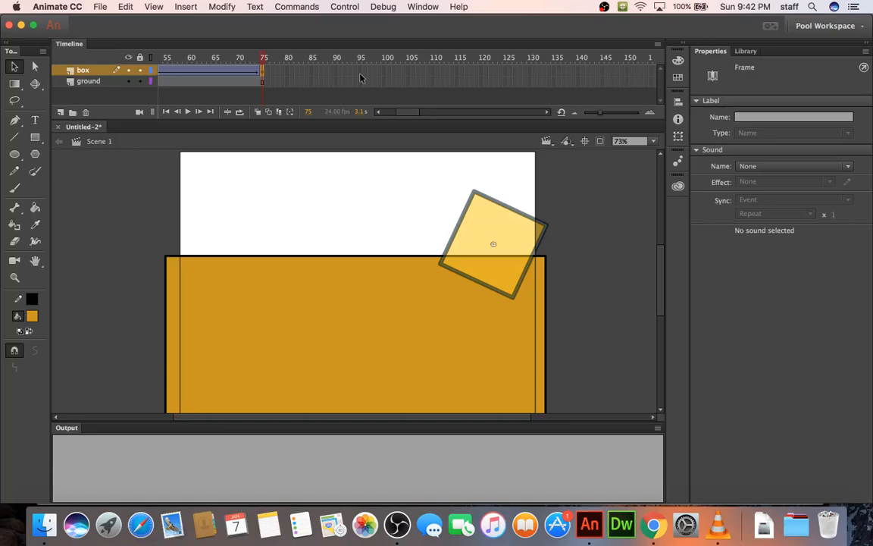
left_click(506, 72)
right_click(505, 72)
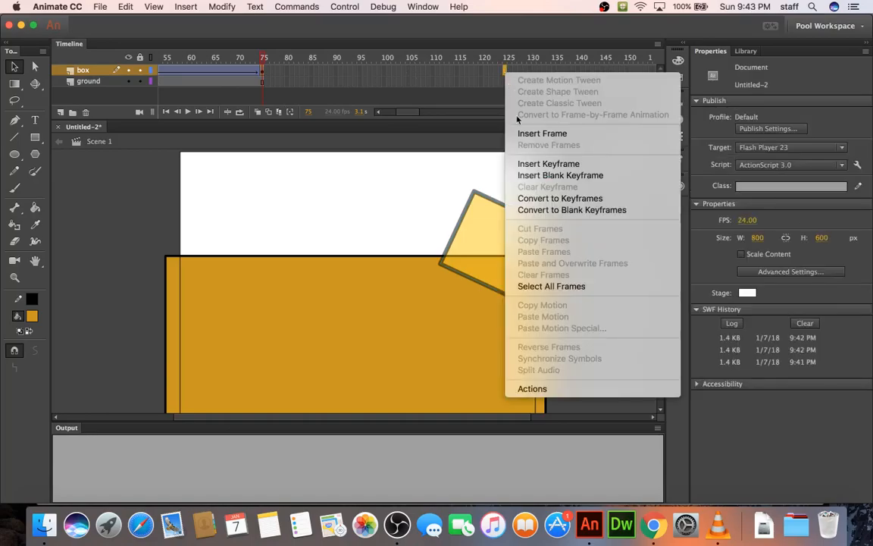
left_click(472, 147)
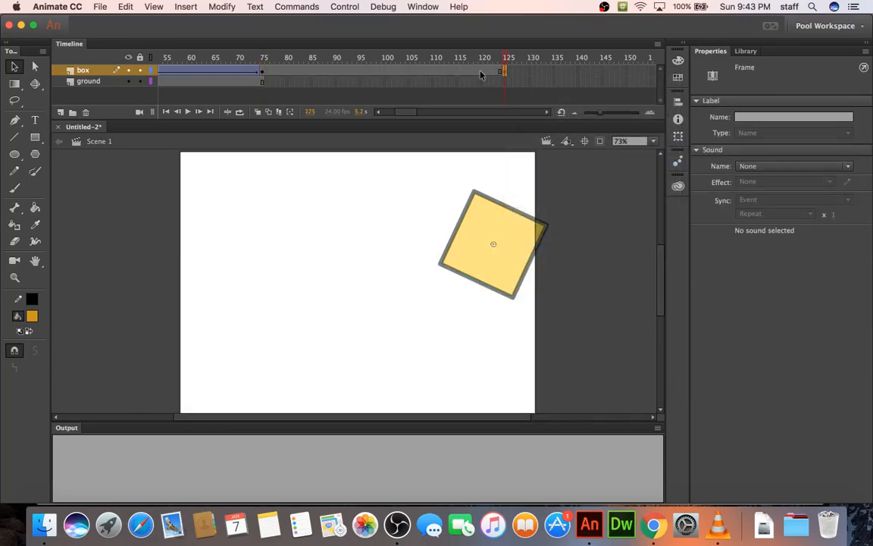
right_click(480, 73)
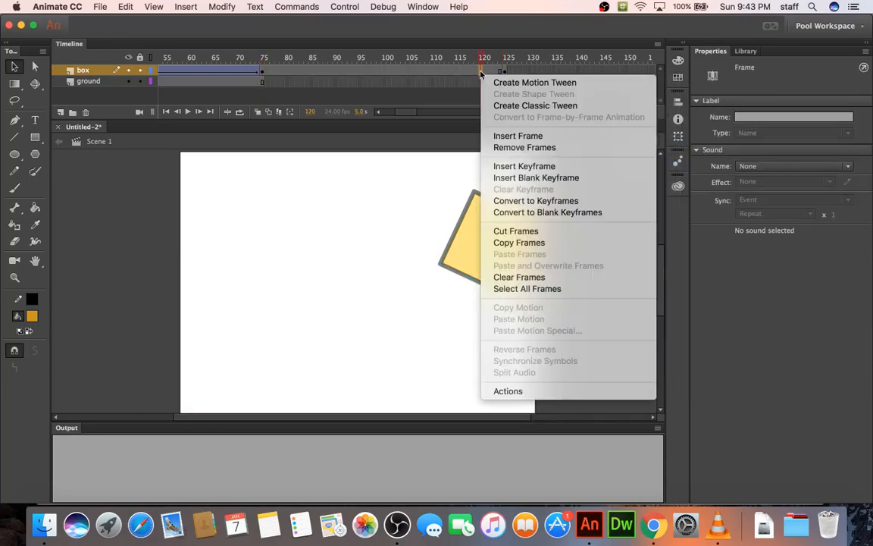
left_click(502, 105)
Step: Open the box symbol for in-place editing from frame 125 and return to Scene 1, repeating to compare both timelines
left_click(504, 72)
left_click(489, 227)
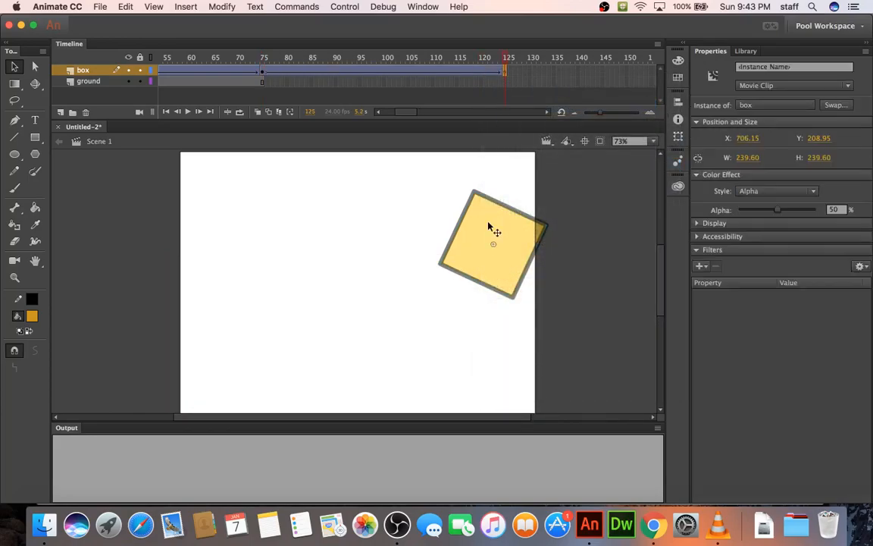
double_click(489, 229)
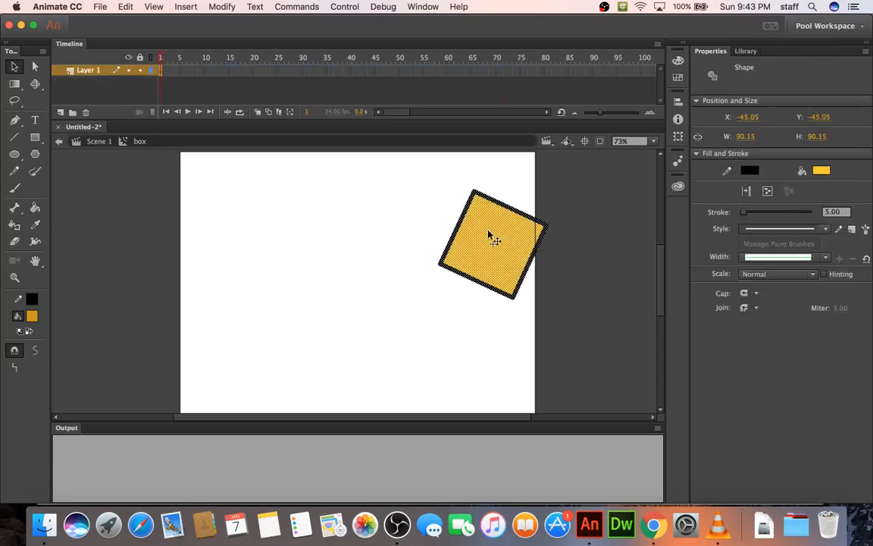
double_click(414, 193)
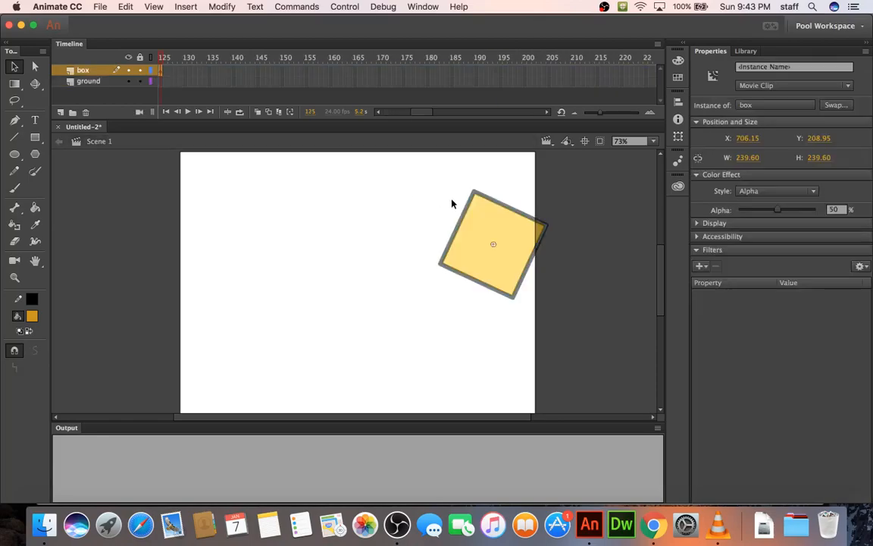
key("shift+comma")
double_click(489, 222)
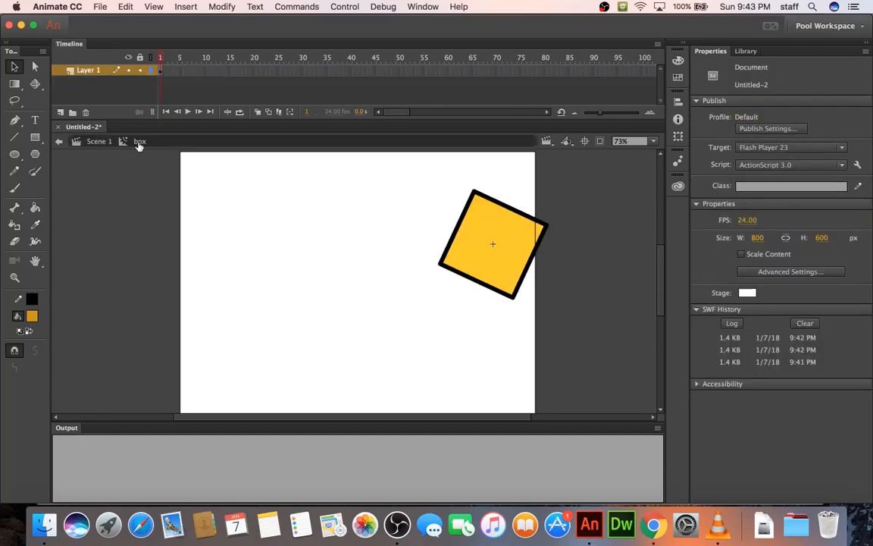
left_click(97, 142)
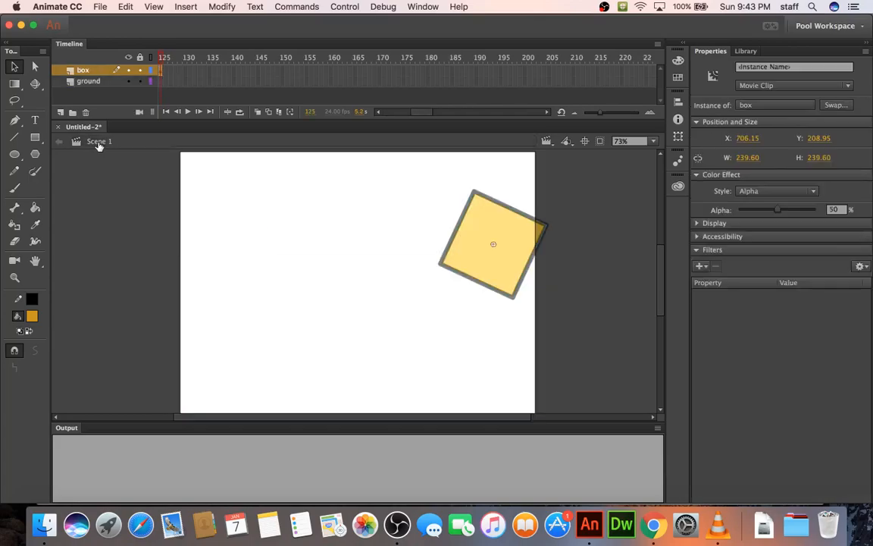
left_click_drag(424, 114, 413, 115)
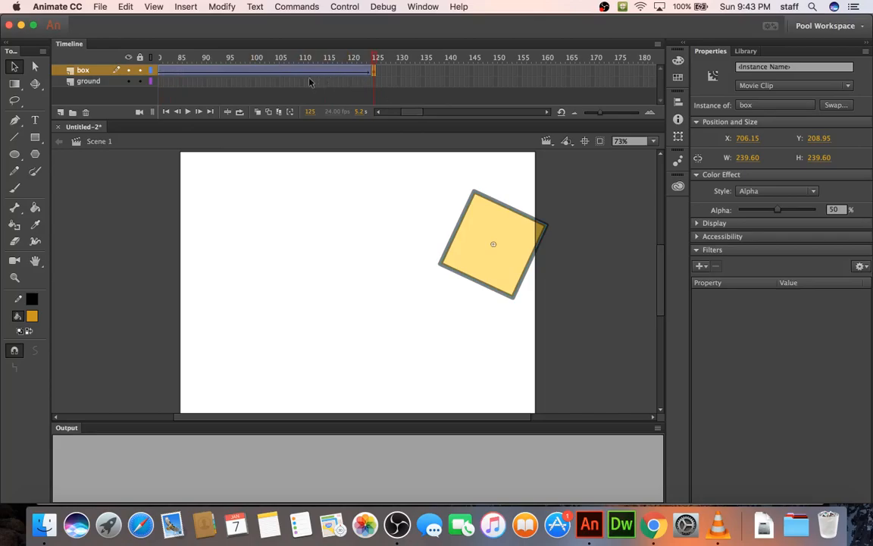
scroll(303, 84, "left", 3)
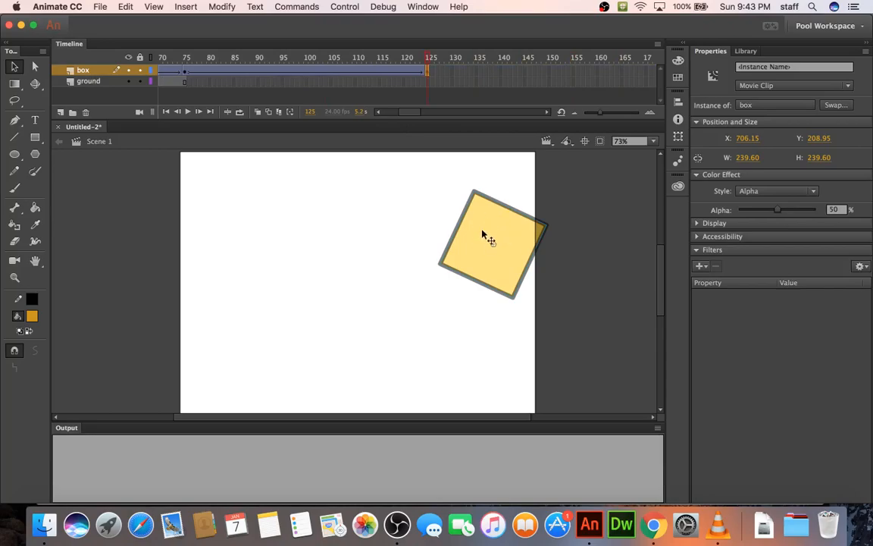
double_click(489, 230)
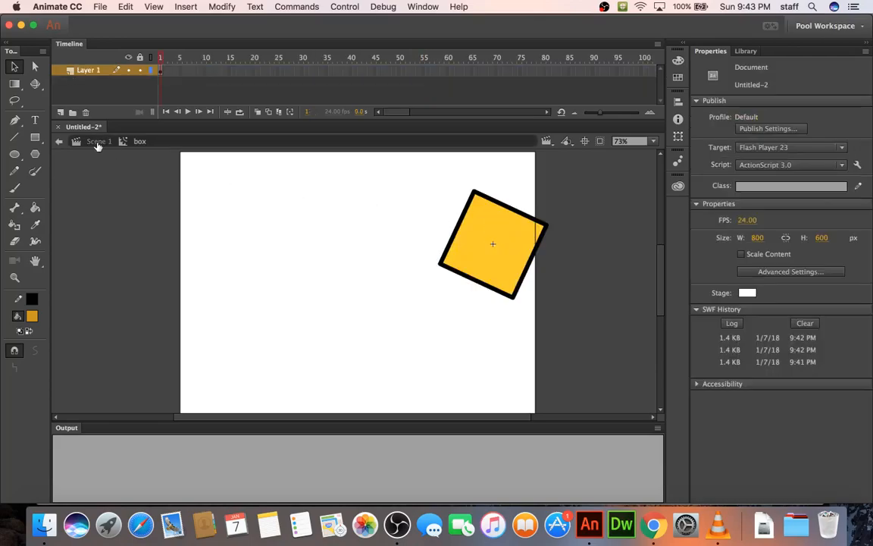
left_click(97, 143)
double_click(480, 239)
double_click(410, 217)
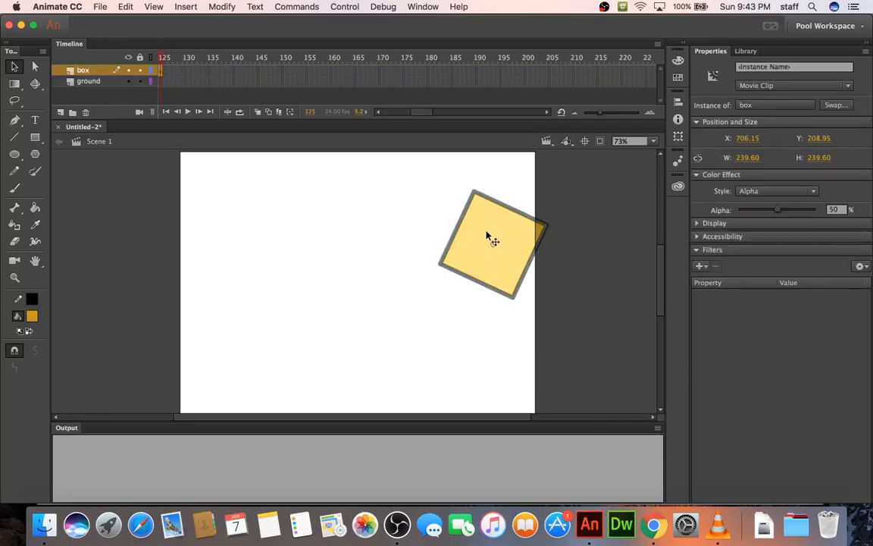
double_click(488, 236)
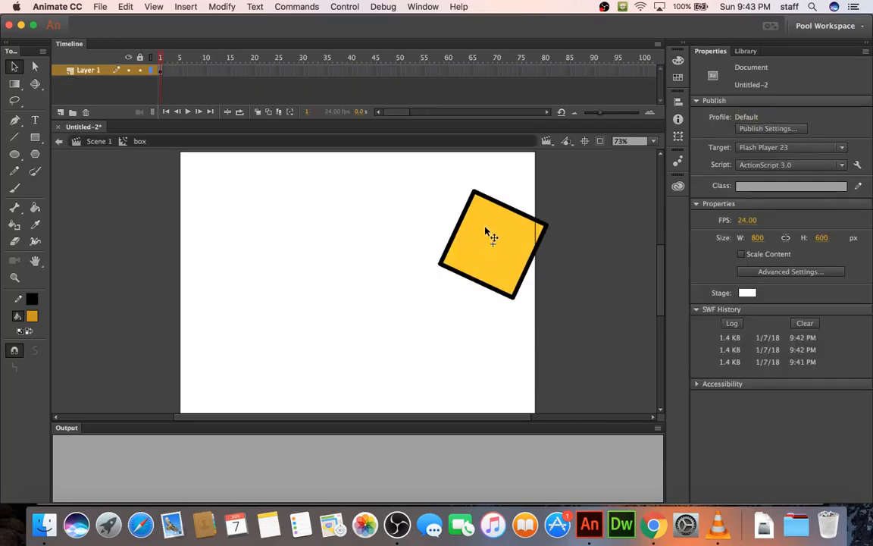
double_click(430, 226)
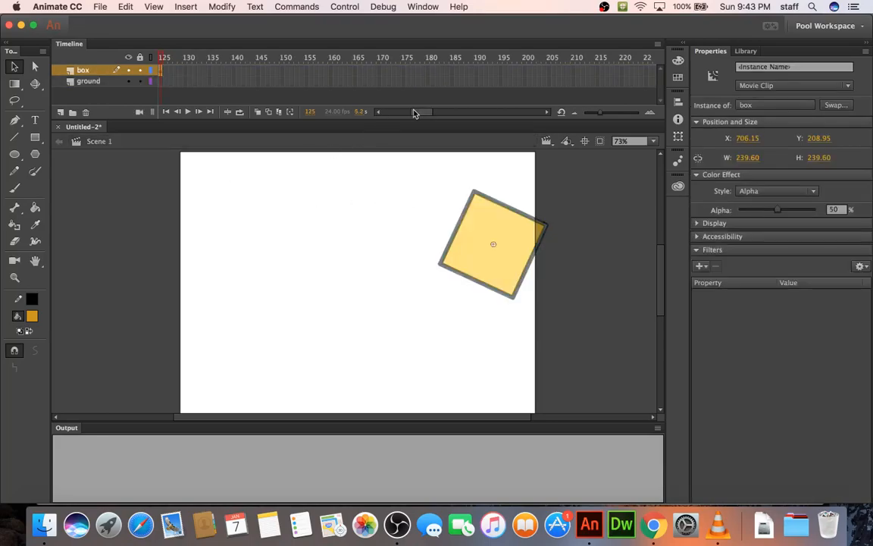
Step: Move the box at frame 125 straight down to a Y position of about 471
left_click_drag(423, 114, 409, 117)
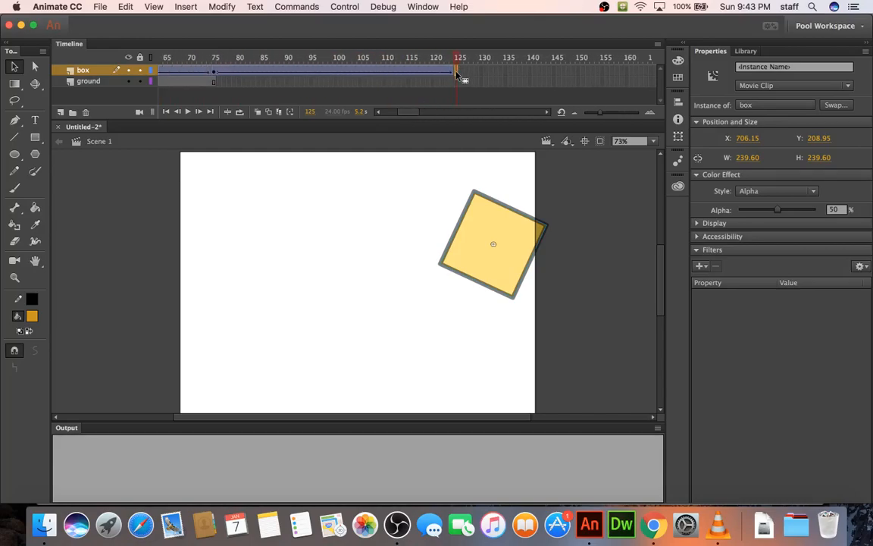
left_click_drag(484, 240, 475, 343)
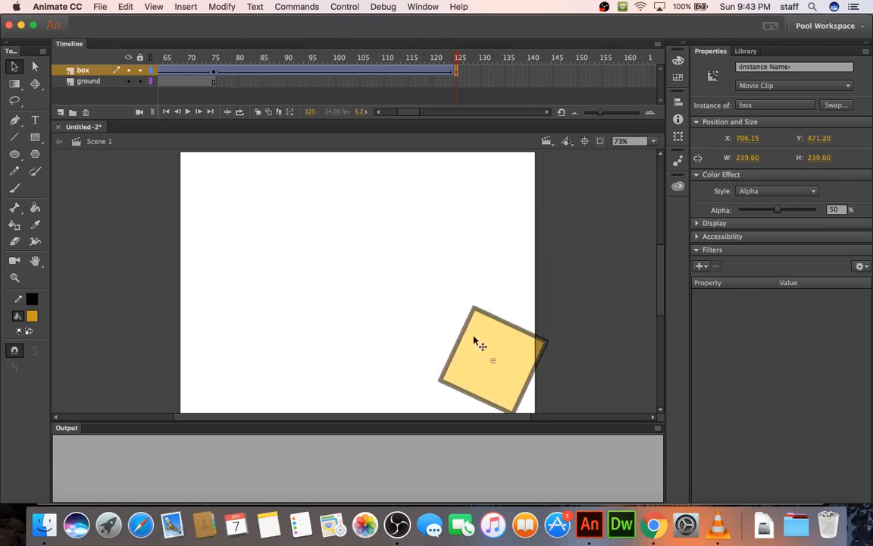
Step: Extend the ground layer to frame 125 with a regular frame and test the movie
left_click(215, 84)
left_click(228, 82)
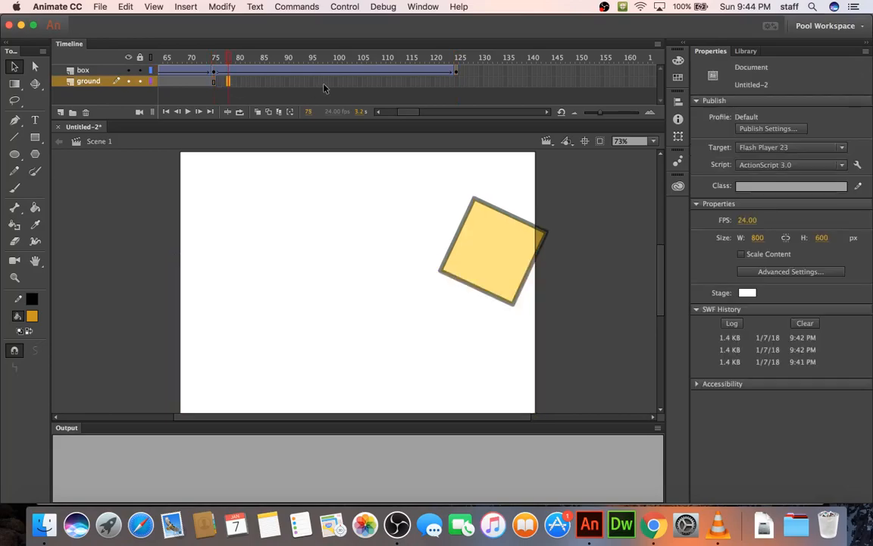
left_click(215, 84)
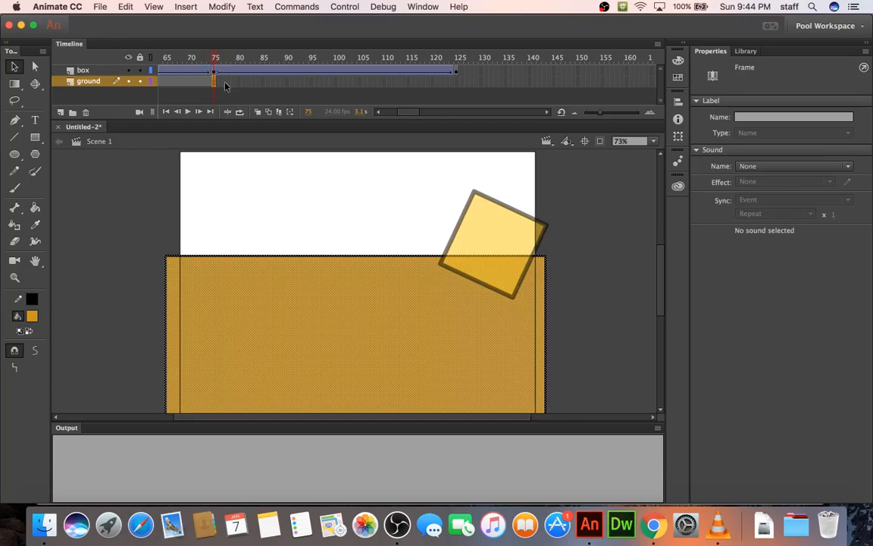
left_click(455, 82)
right_click(458, 87)
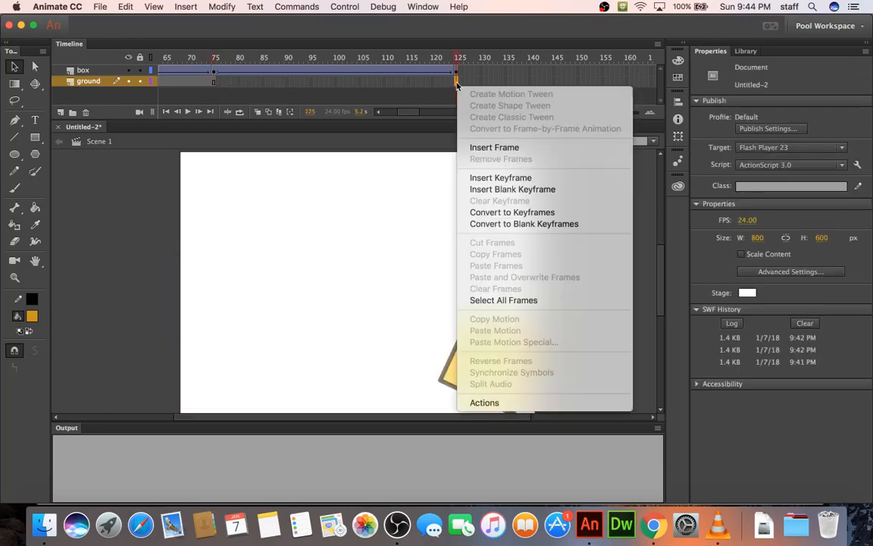
left_click(461, 147)
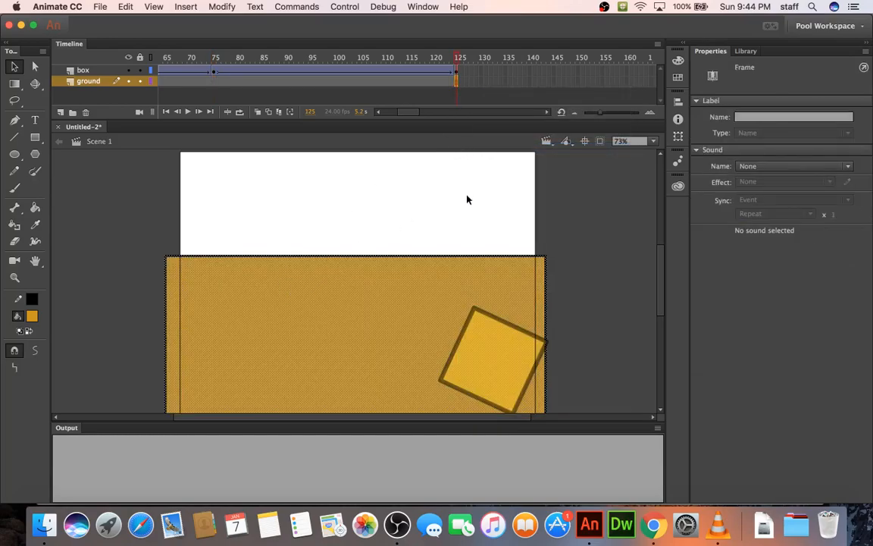
key("super+Return")
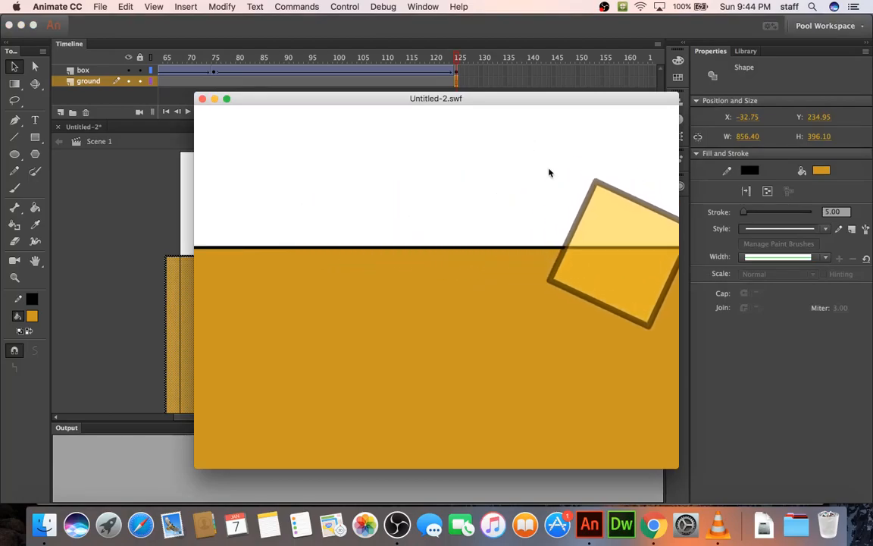
Step: Close the movie preview and compare the box at frames 75 and 76 of its layer
left_click(202, 100)
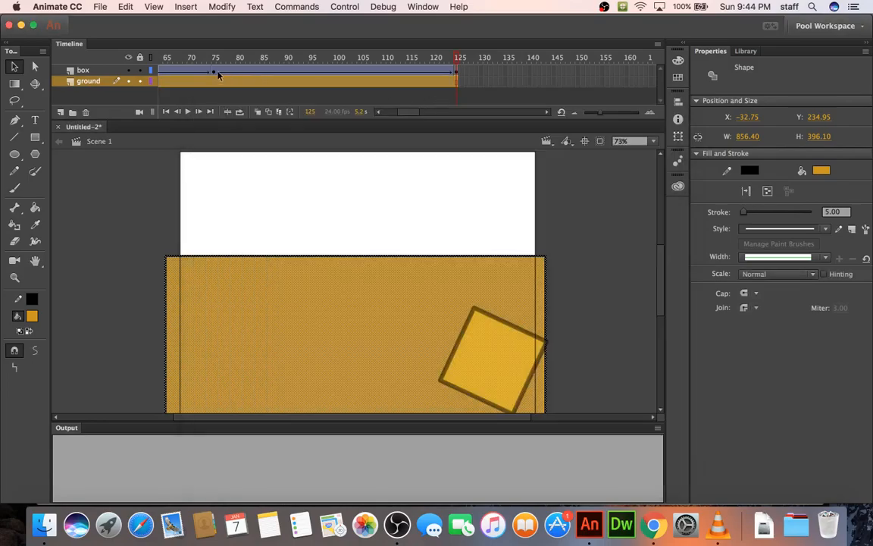
left_click(215, 74)
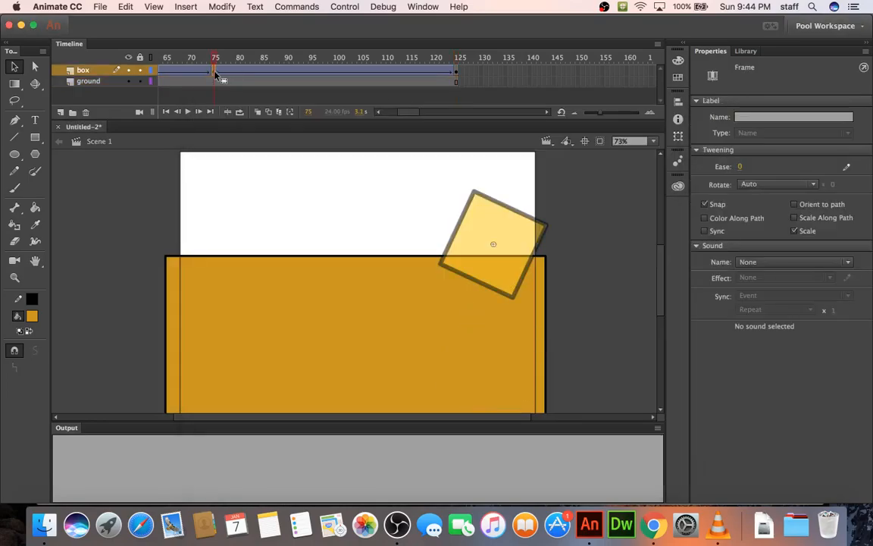
left_click(217, 74)
left_click(215, 72)
left_click(219, 73)
left_click(215, 73)
left_click(220, 73)
left_click(216, 74)
left_click(412, 168)
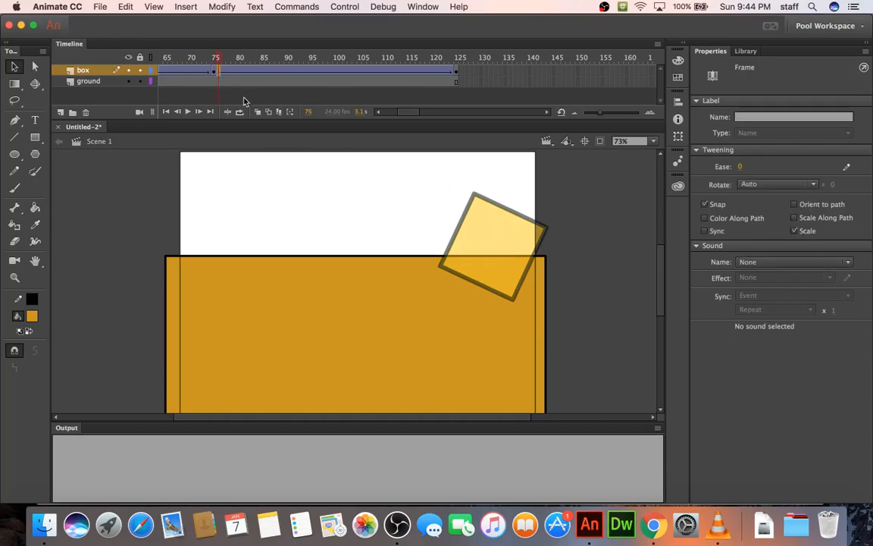
Step: Copy the keyframe at frame 75 on the box layer
left_click(214, 73)
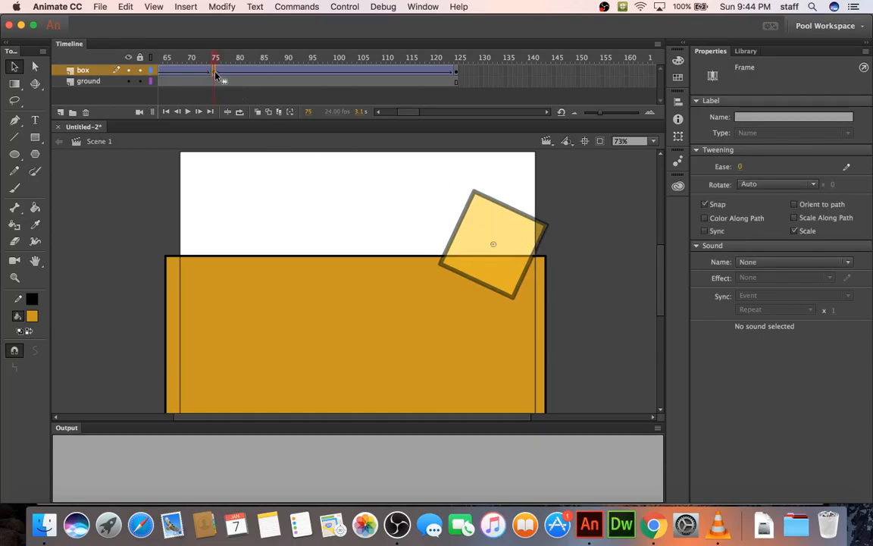
right_click(215, 73)
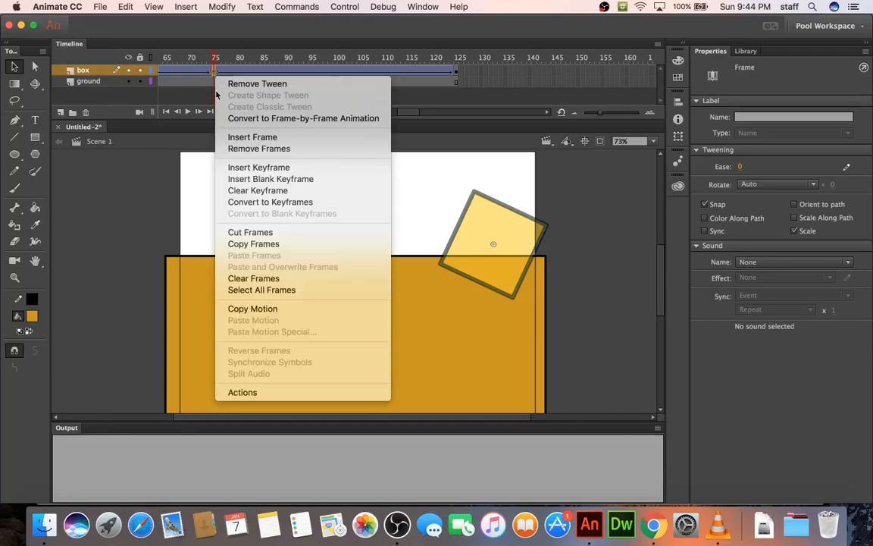
left_click(247, 248)
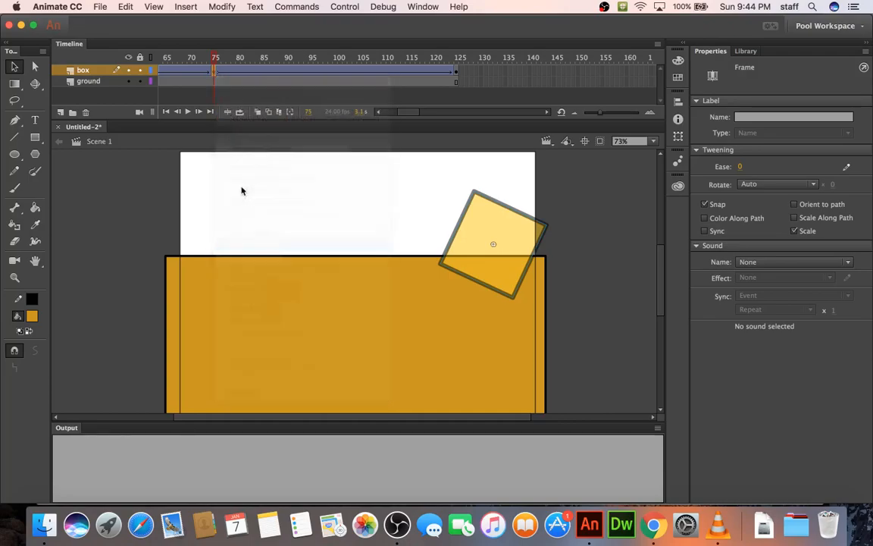
left_click(220, 74)
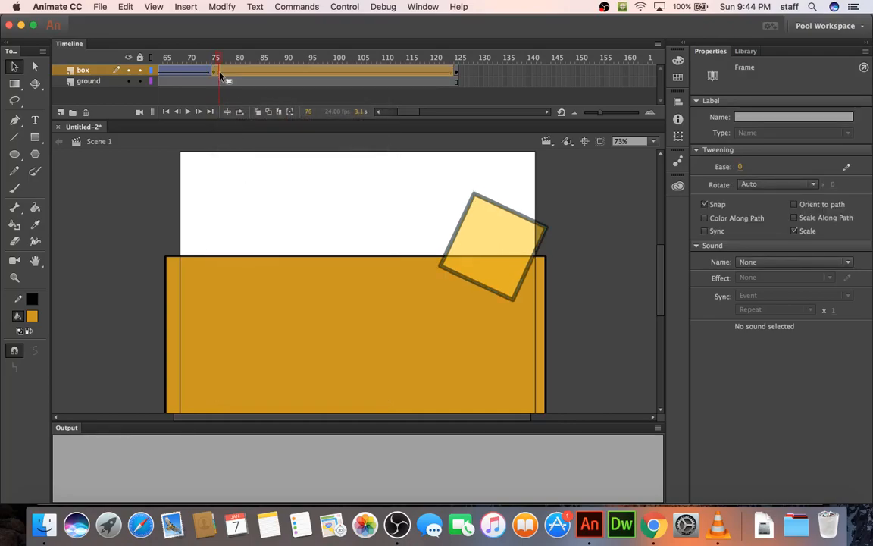
right_click(218, 73)
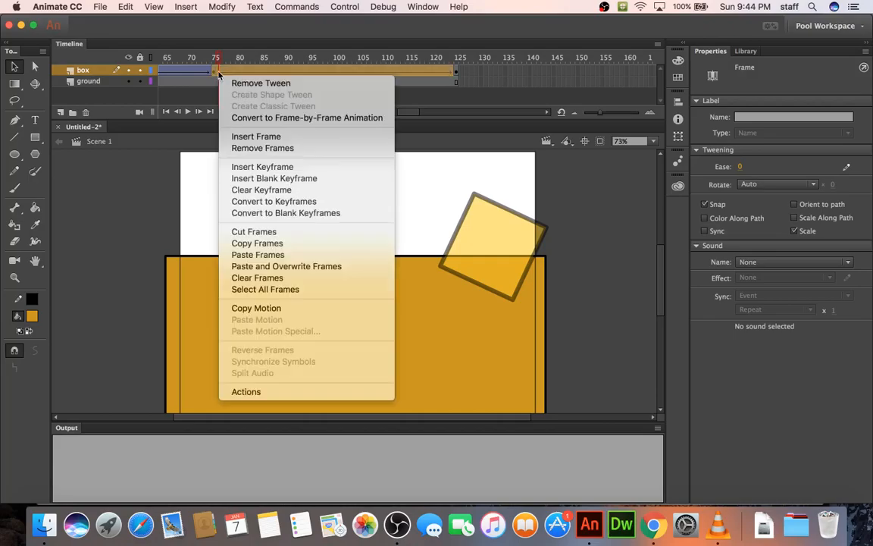
left_click(241, 255)
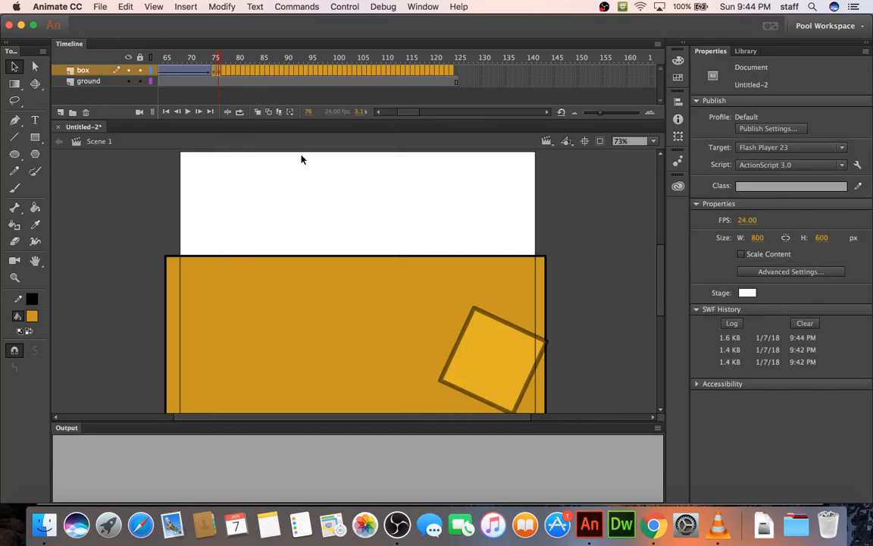
Step: Paste the copied keyframe at frame 76 of the box layer and shift the downward tween to start at frame 120
right_click(220, 72)
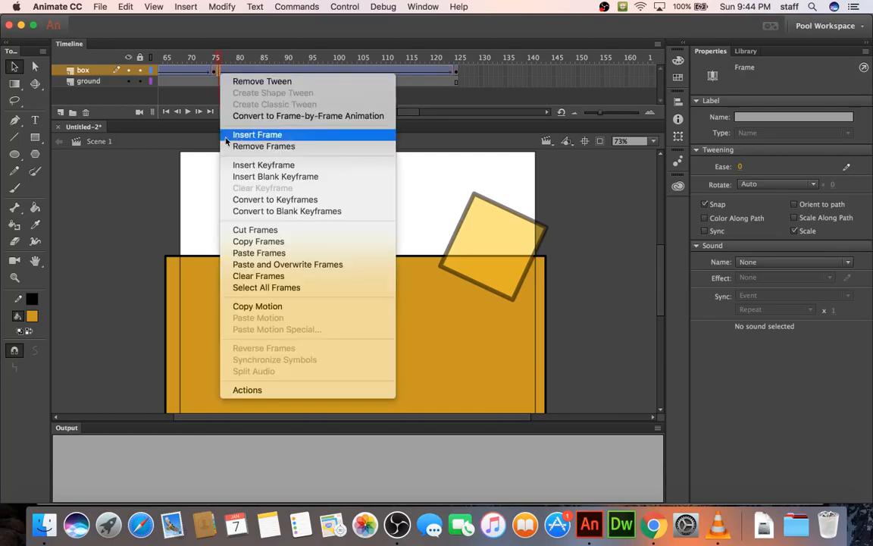
left_click(253, 254)
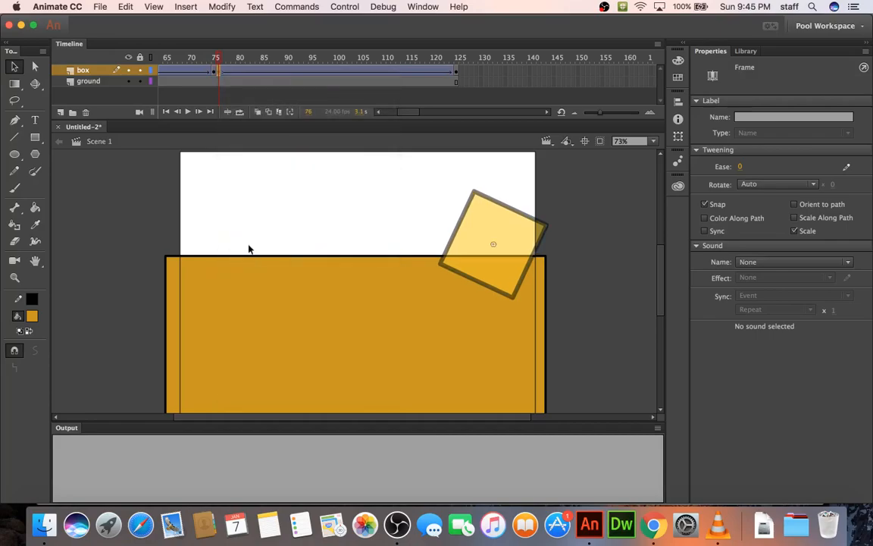
left_click(217, 73)
left_click(219, 74)
mouse_move(455, 72)
left_mouse_down()
mouse_move(220, 72)
mouse_move(439, 73)
left_mouse_up()
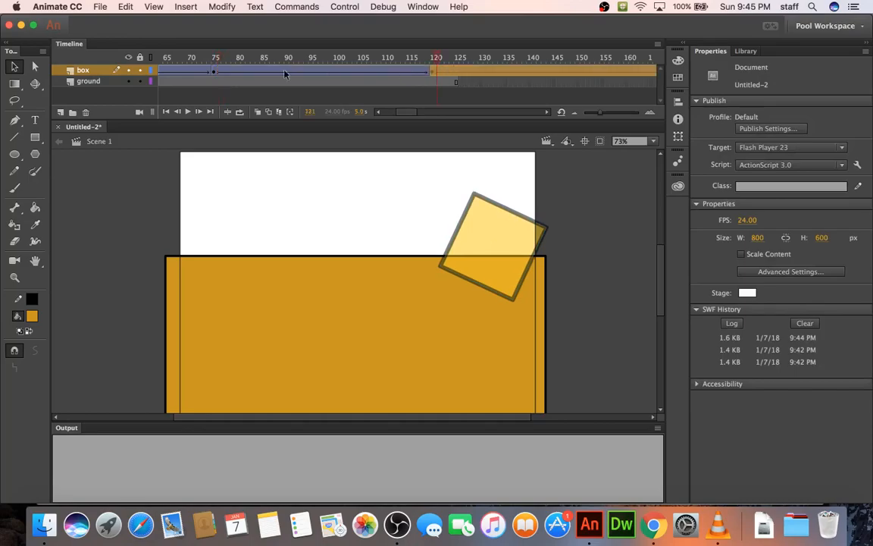
Step: Remove the tween between frames 75 and 120 on the box layer
left_click(215, 72)
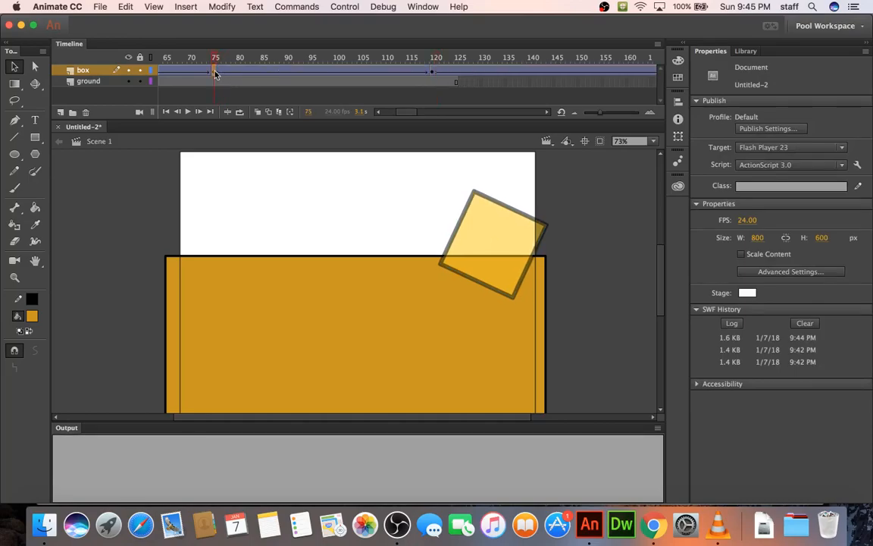
left_click(432, 73)
left_click_drag(433, 73, 345, 72)
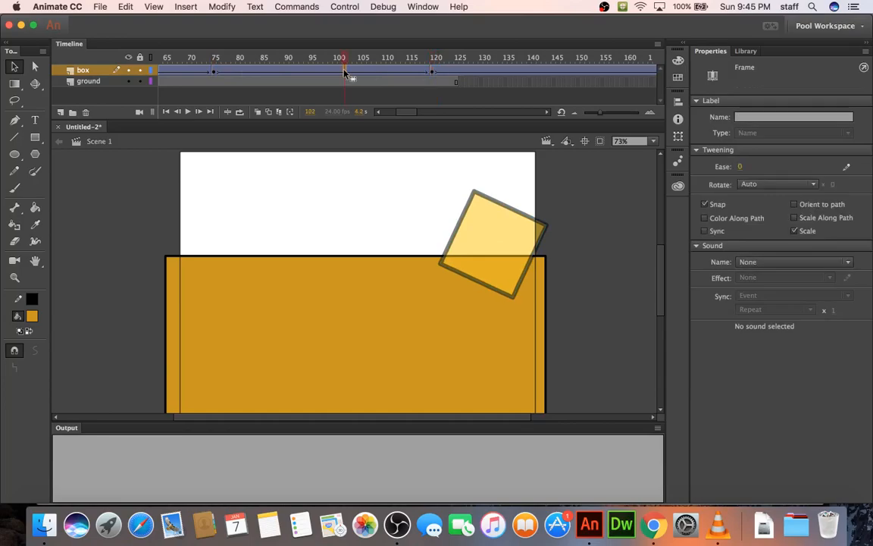
right_click(344, 72)
left_click(363, 80)
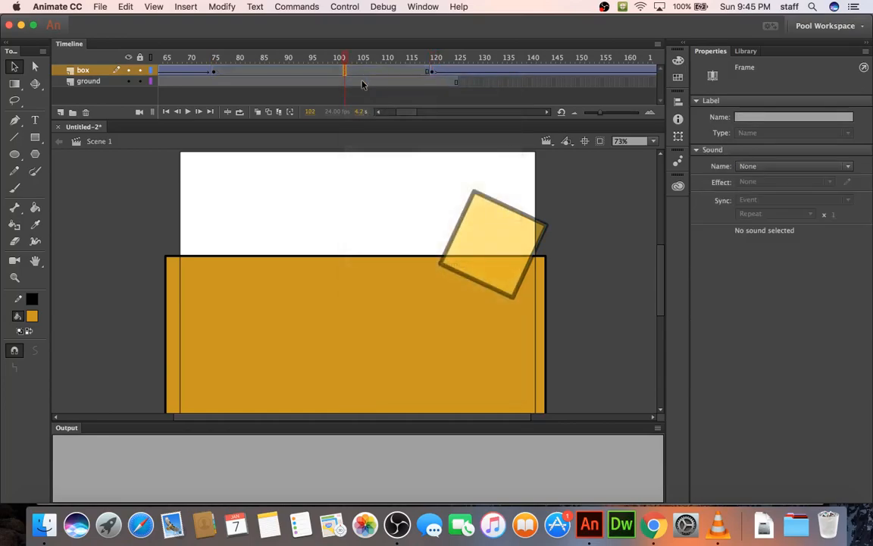
Step: Extend the ground layer to frame 169 with a regular frame and test the movie
left_click_drag(213, 72, 453, 79)
left_click(457, 82)
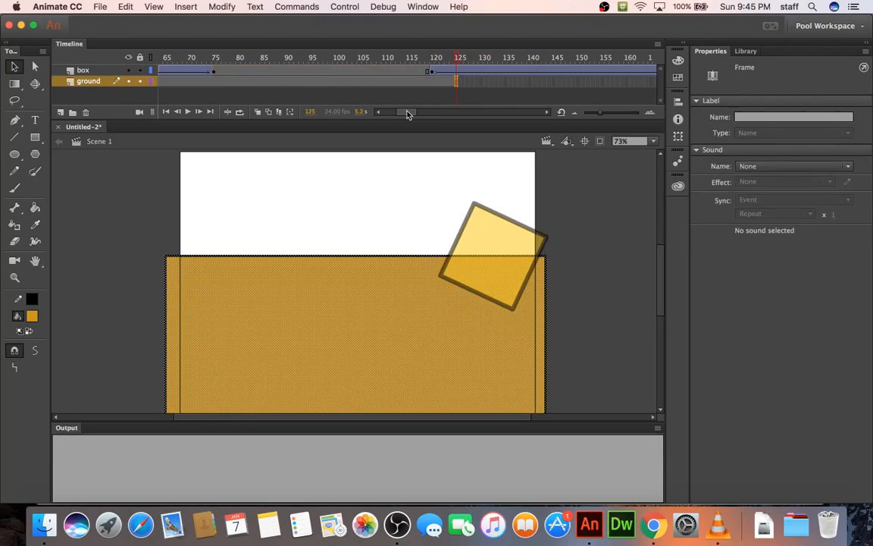
left_click_drag(408, 113, 413, 113)
left_click(497, 82)
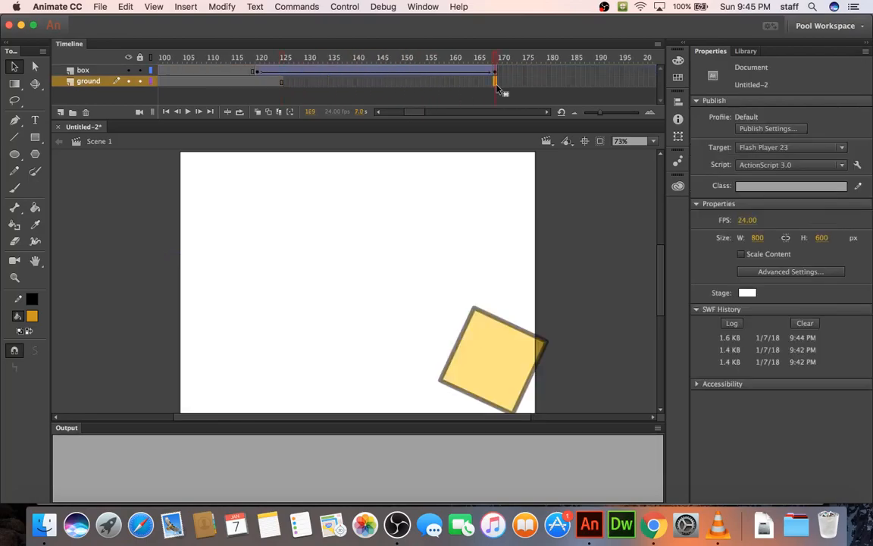
right_click(497, 86)
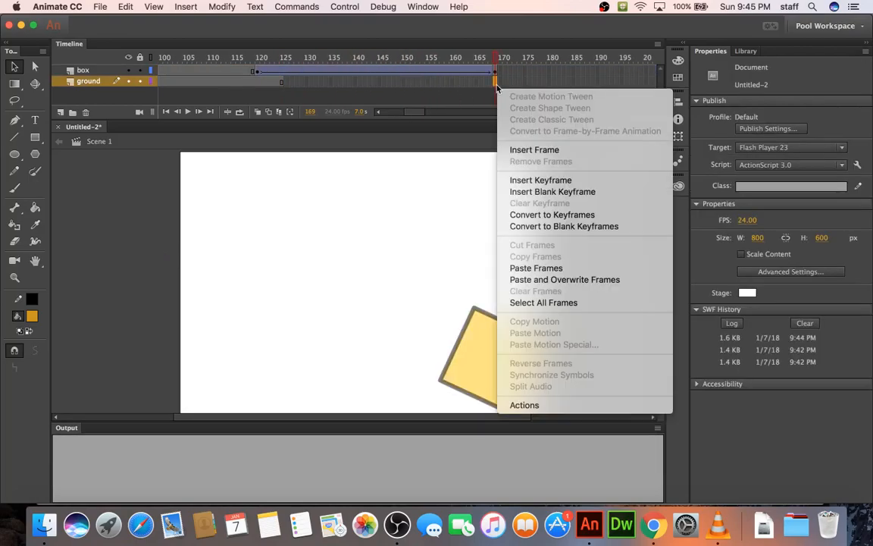
left_click(513, 149)
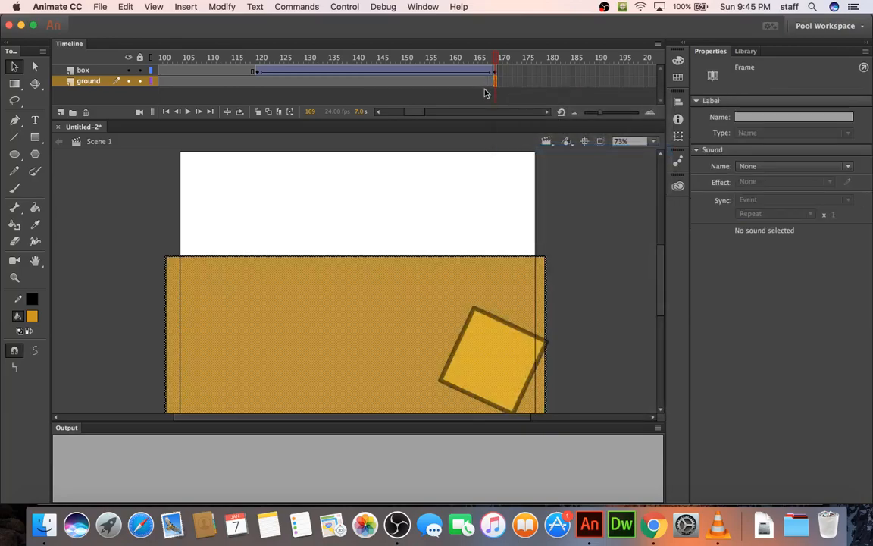
key("super+Return")
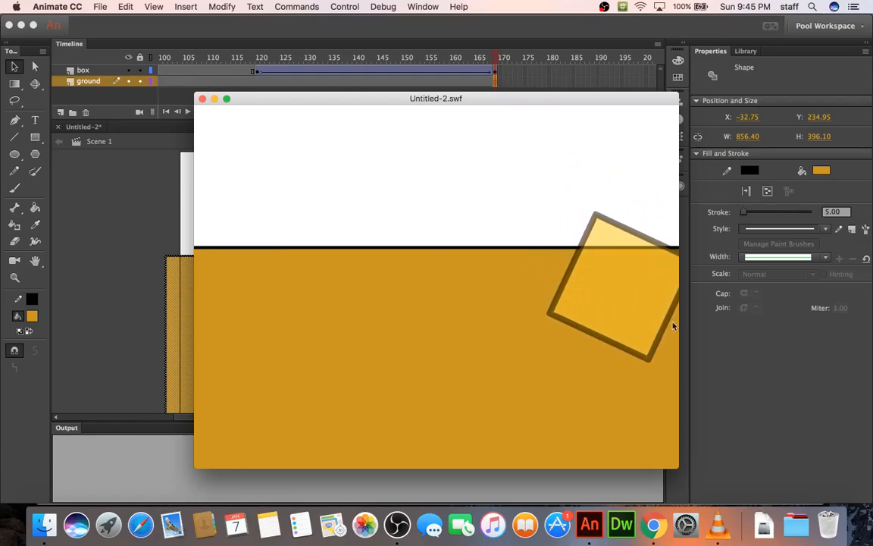
Step: Close the movie preview and examine the untweened box frames between the keyframes at 75 and 120
left_click(202, 101)
left_click_drag(408, 115, 398, 116)
left_click_drag(266, 71, 448, 70)
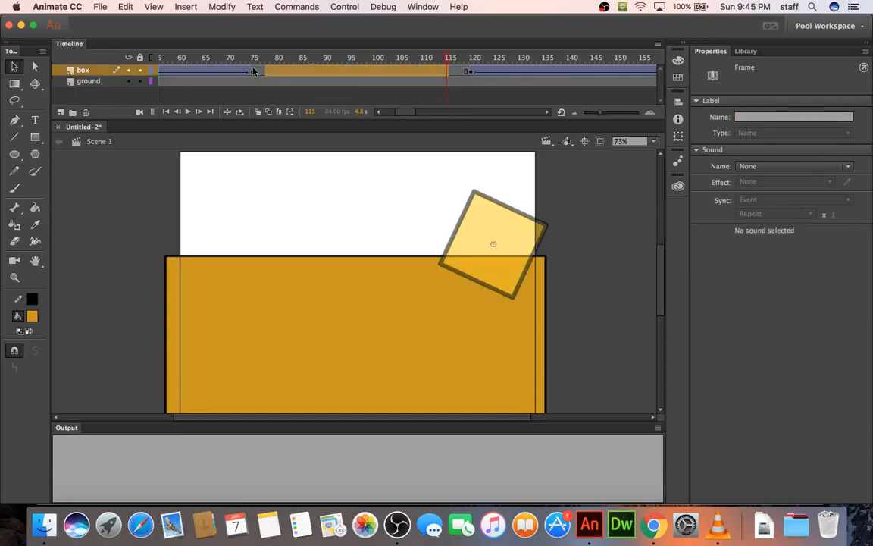
left_click(254, 71)
left_click(474, 74)
left_click_drag(476, 74, 489, 76)
left_click(409, 74)
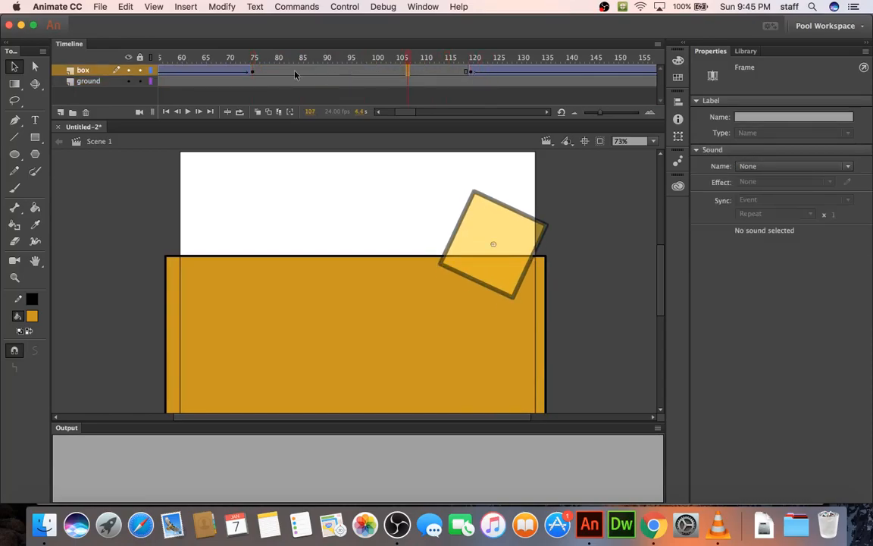
left_click(296, 73)
left_click(246, 197)
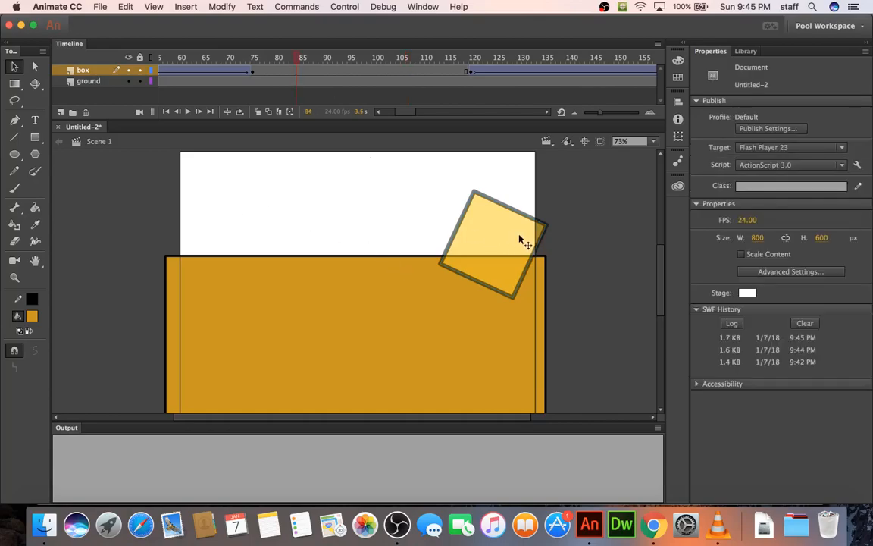
left_click(489, 238)
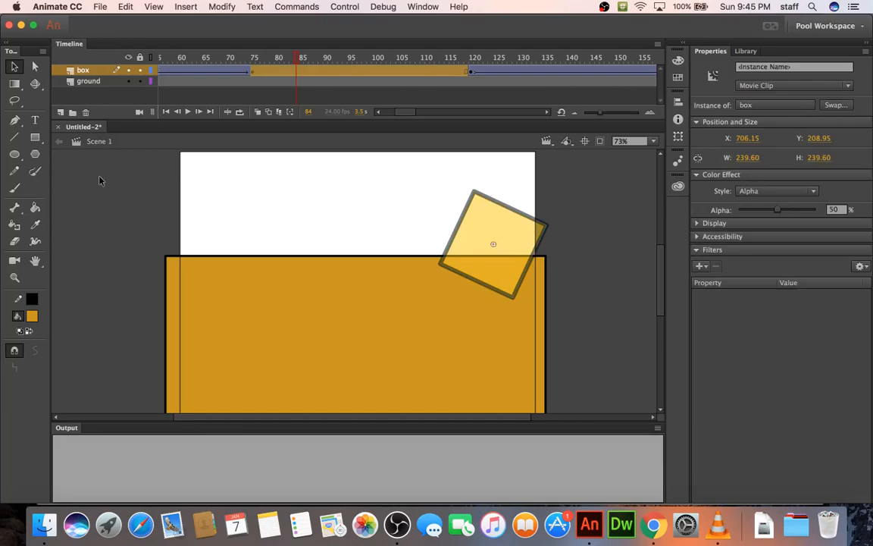
left_click(429, 190)
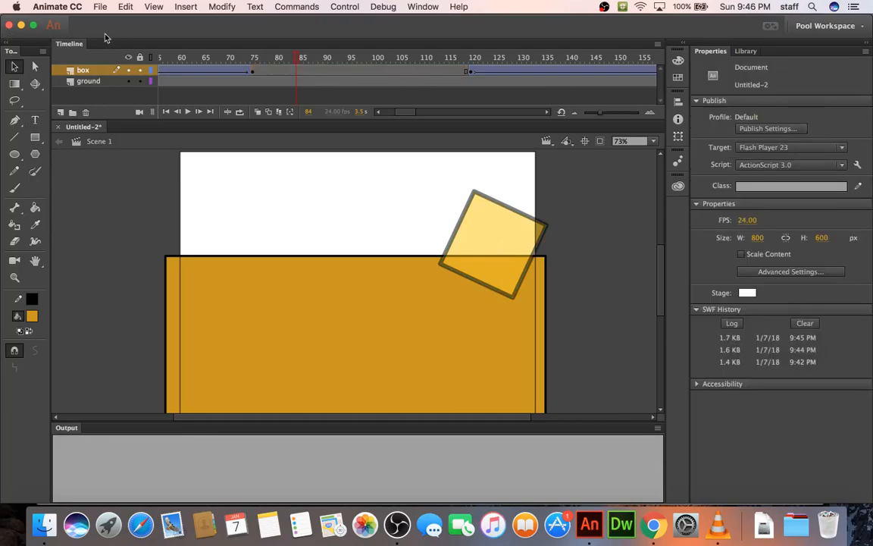
Step: Save the document as 002_motionTween in the Animate Document (*.fla) format
left_click(101, 8)
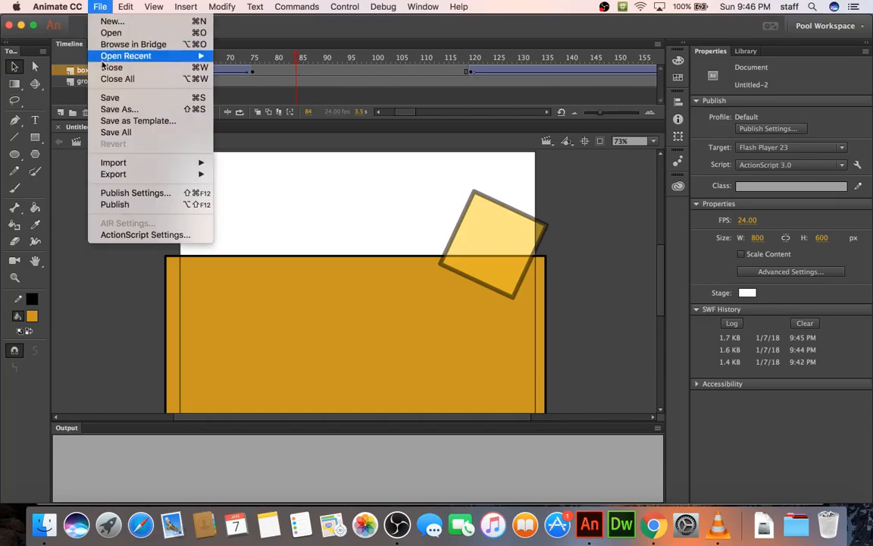
left_click(112, 110)
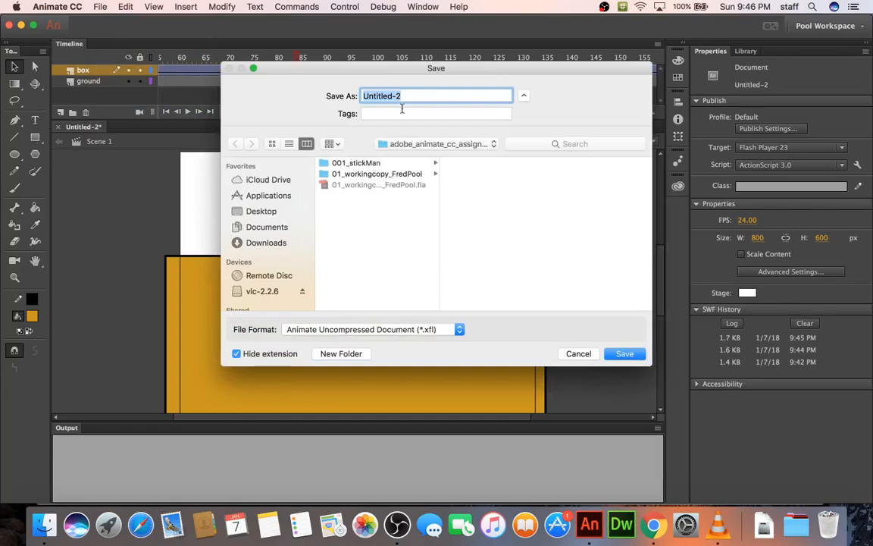
type("002_m")
left_click(436, 329)
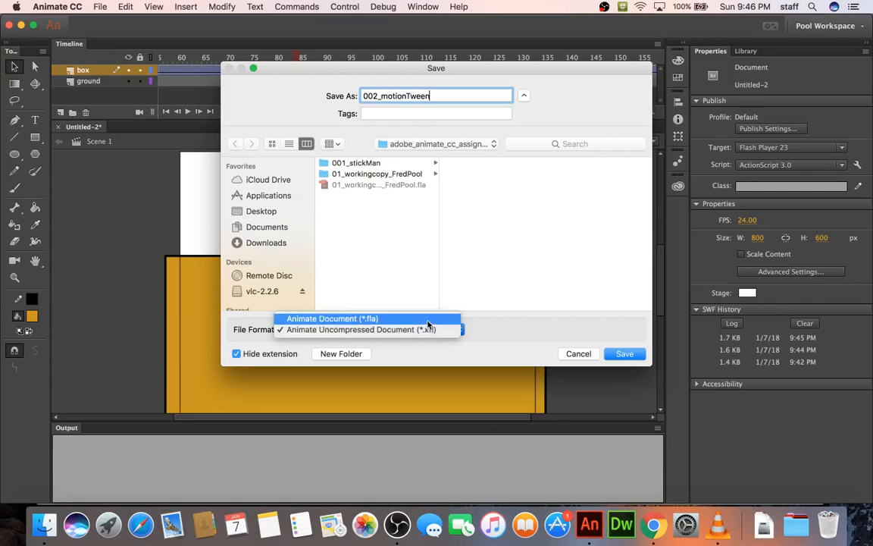
left_click(394, 317)
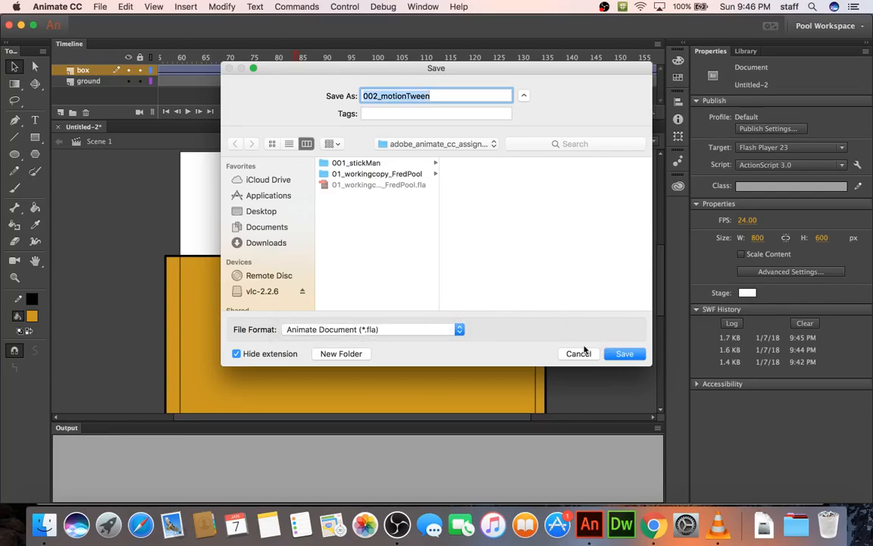
left_click(623, 354)
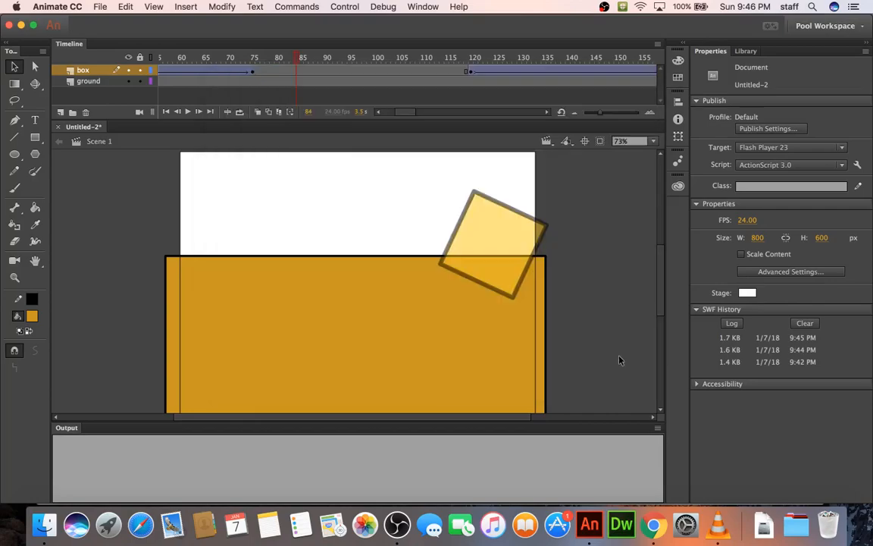